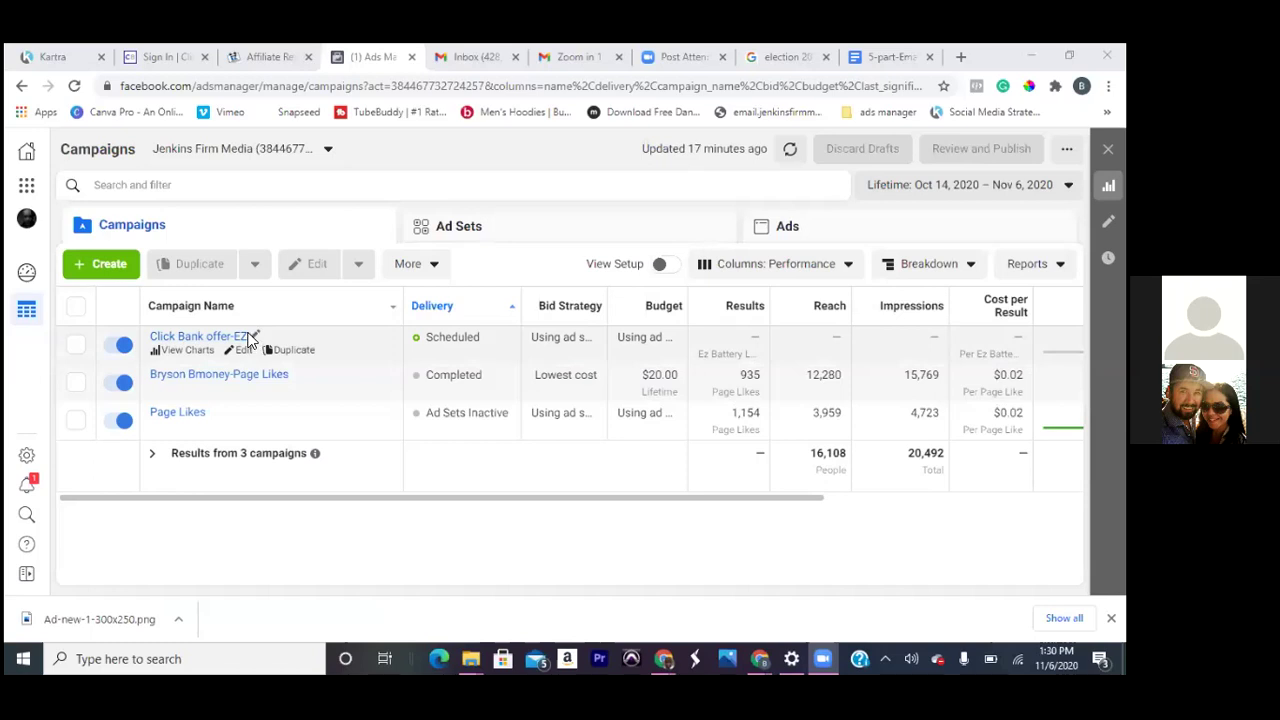
Turn off both page-likes campaigns and clear their row selections, leaving the Click Bank offer-EZ campaign on
{"action": "left_click", "coordinate": [121, 386]}
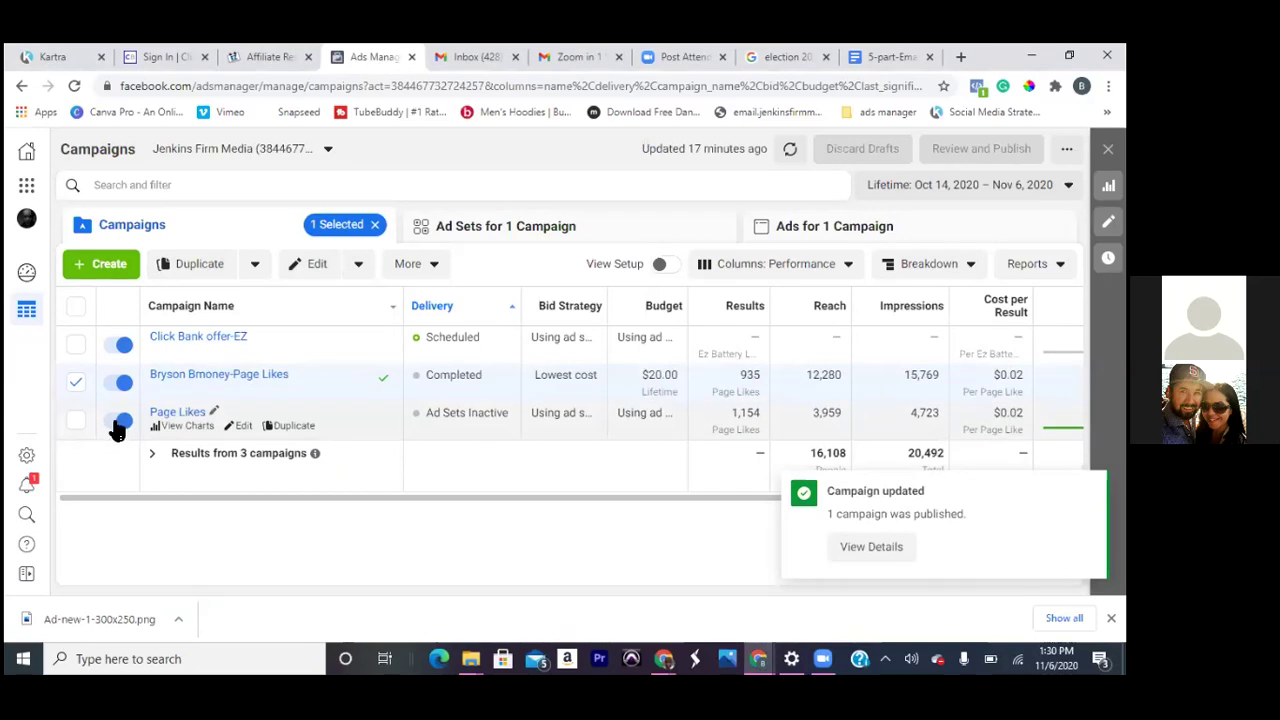
{"action": "left_click", "coordinate": [118, 420]}
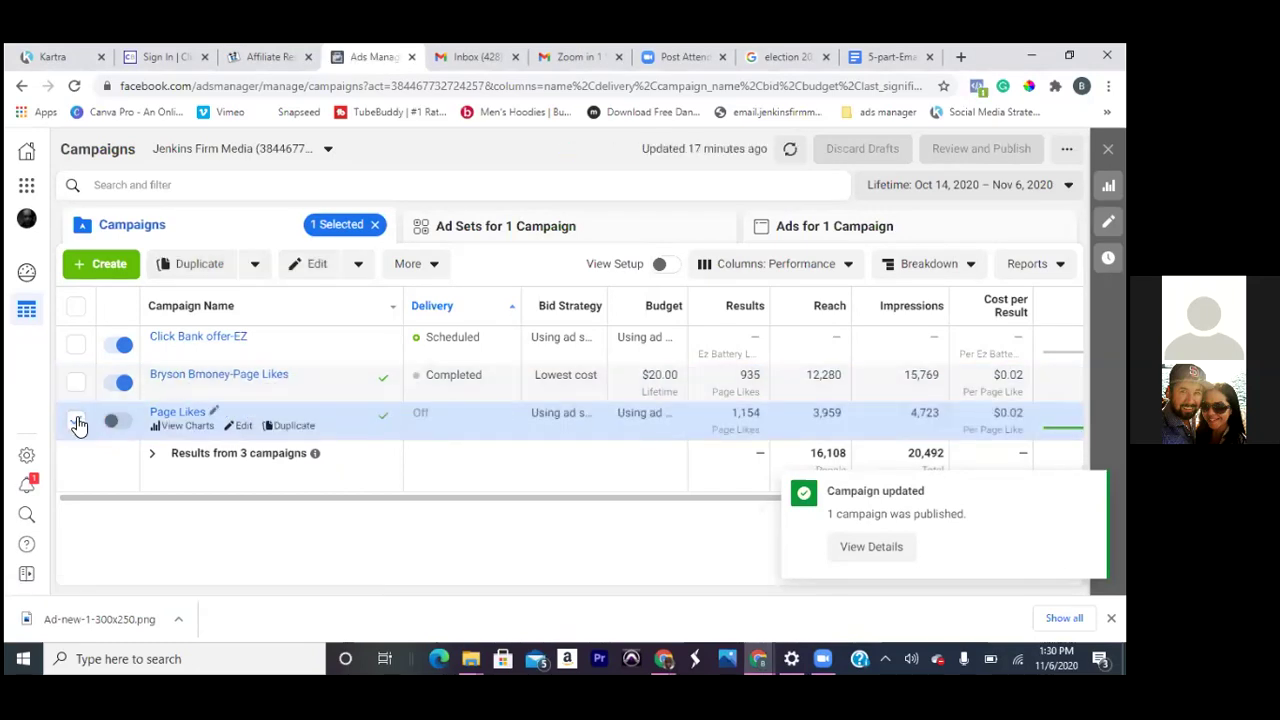
{"action": "left_click", "coordinate": [76, 421]}
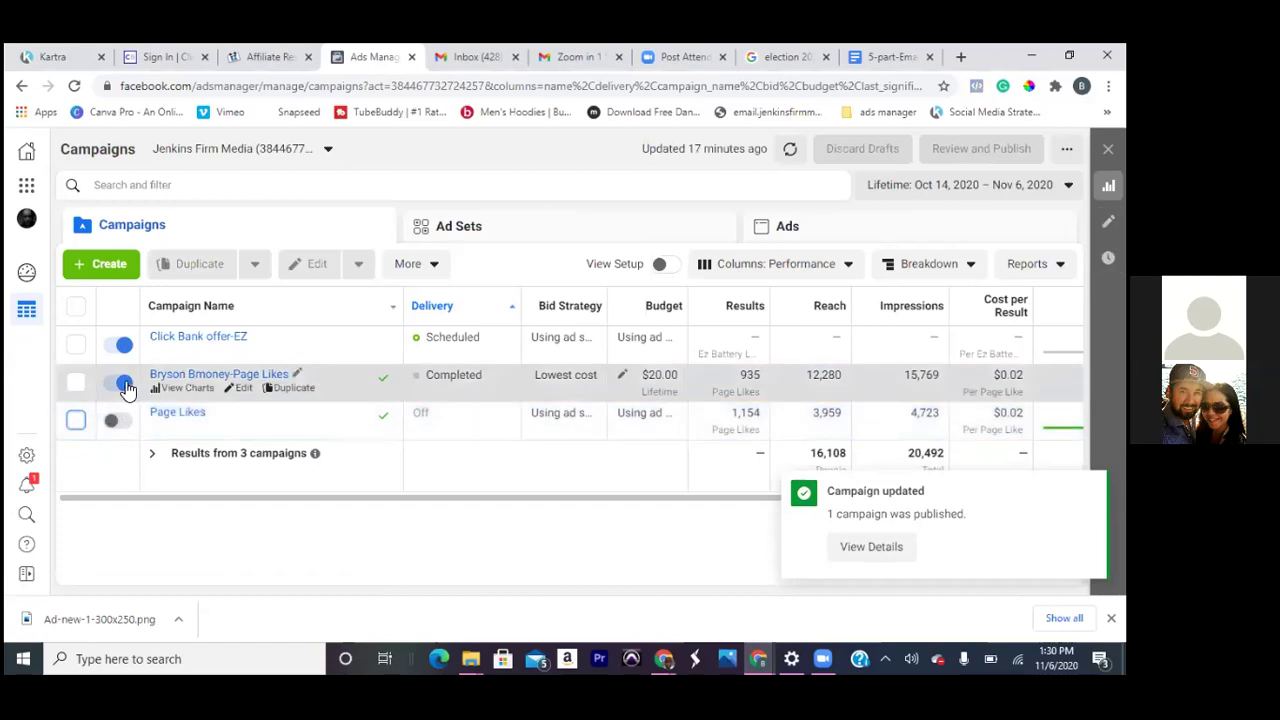
{"action": "left_click", "coordinate": [122, 382]}
{"action": "left_click", "coordinate": [75, 383]}
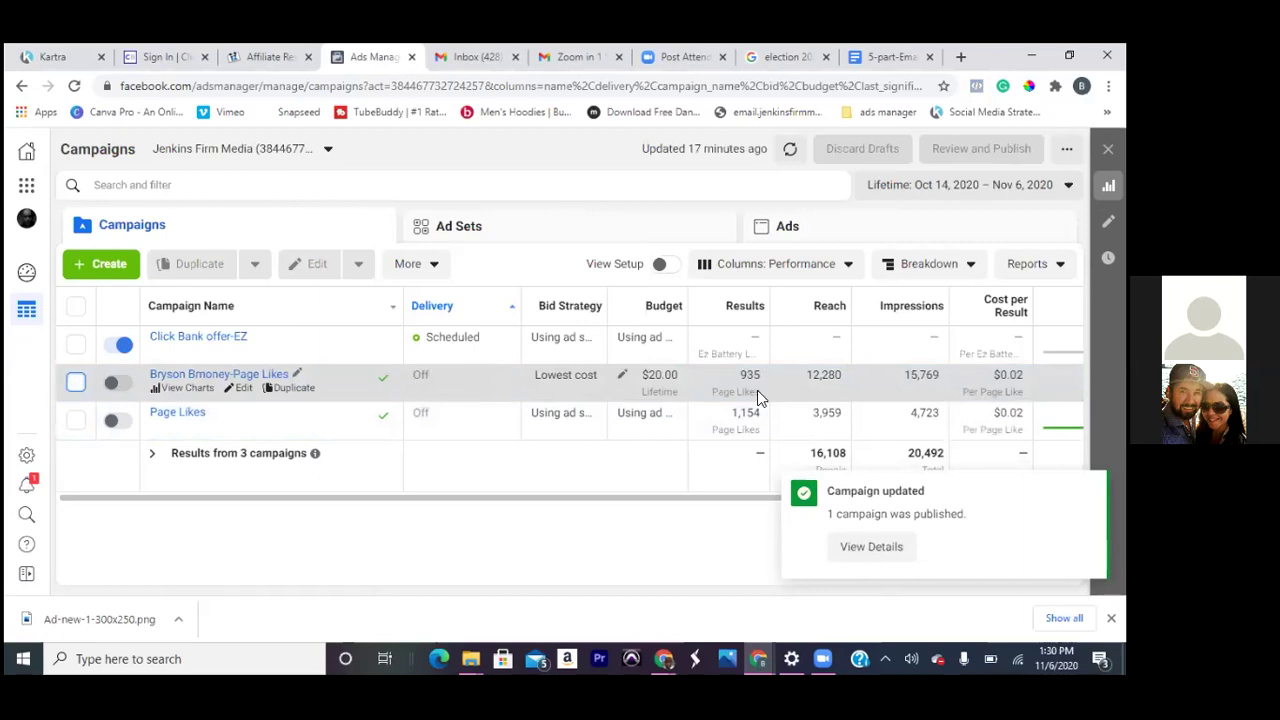
Open the ad sets of the page-likes campaign with the $20.00 lifetime budget and turn off All 4 Me Dance Video 1-Likes
{"action": "left_click", "coordinate": [450, 378]}
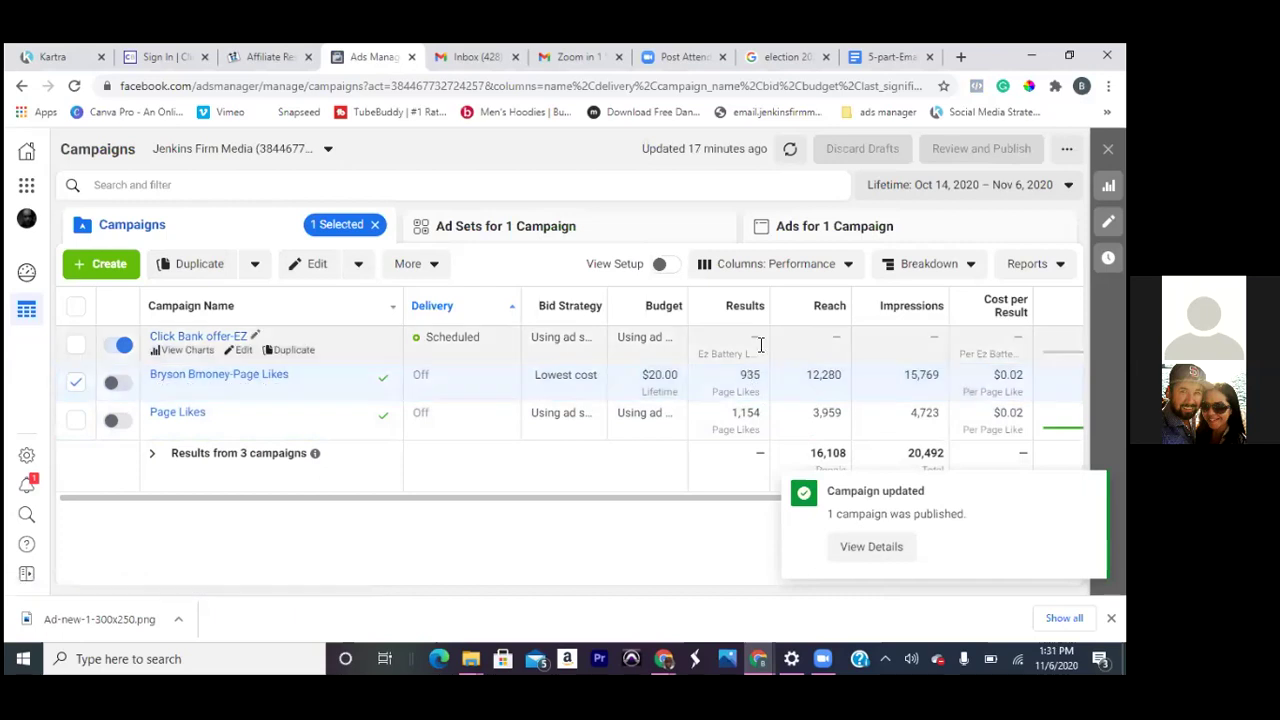
{"action": "left_click", "coordinate": [657, 230]}
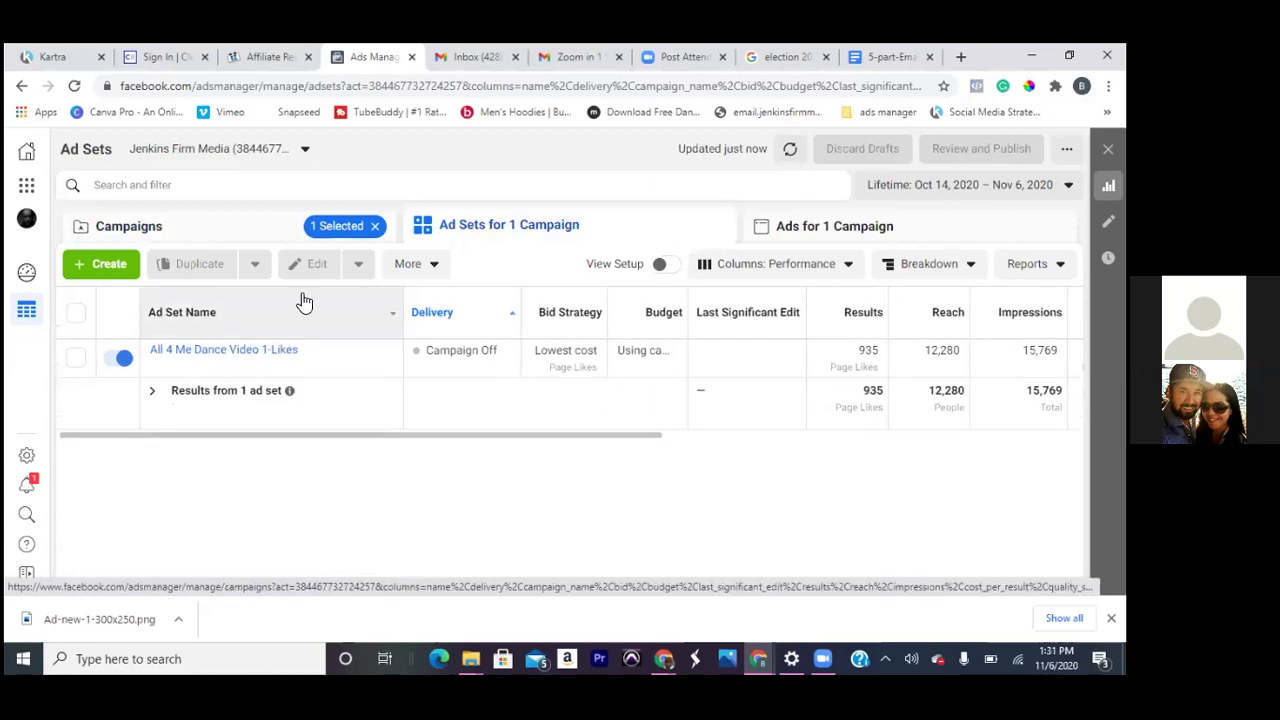
{"action": "left_click", "coordinate": [123, 358]}
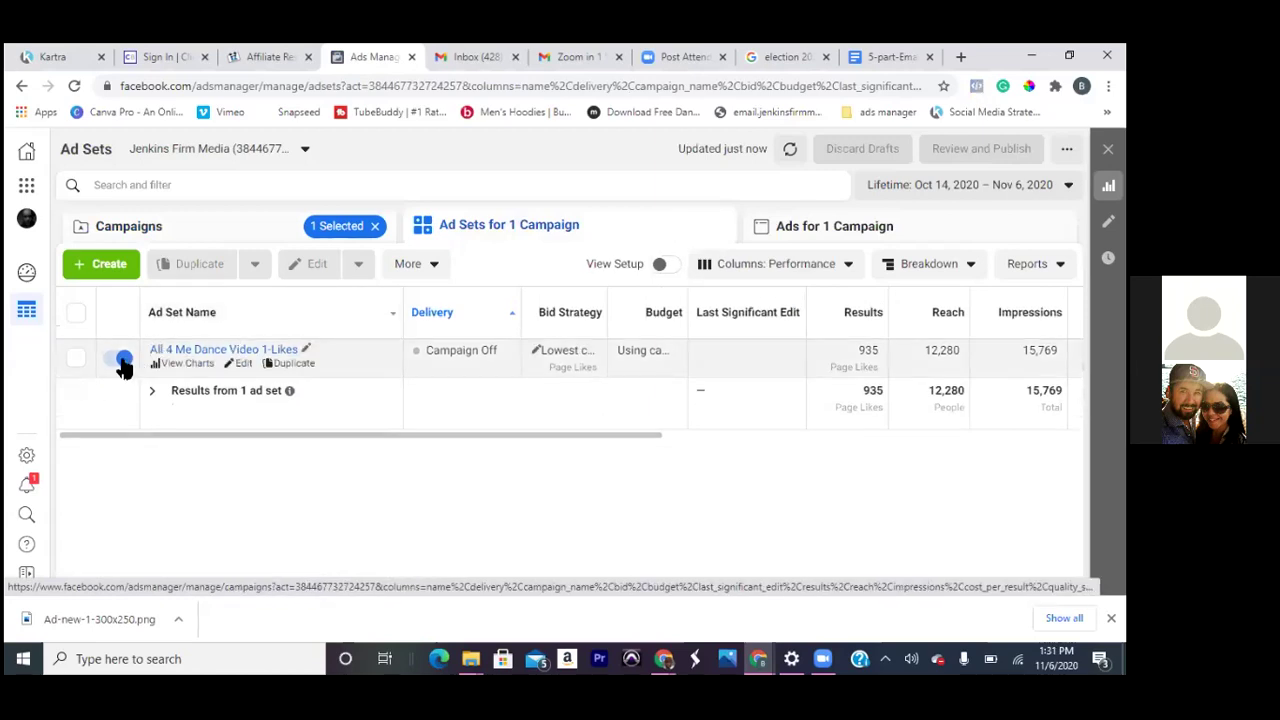
Turn off the World Wide-Page Likes ad inside the All 4 Me Dance Video 1-Likes ad set and deselect it
{"action": "left_click", "coordinate": [228, 336]}
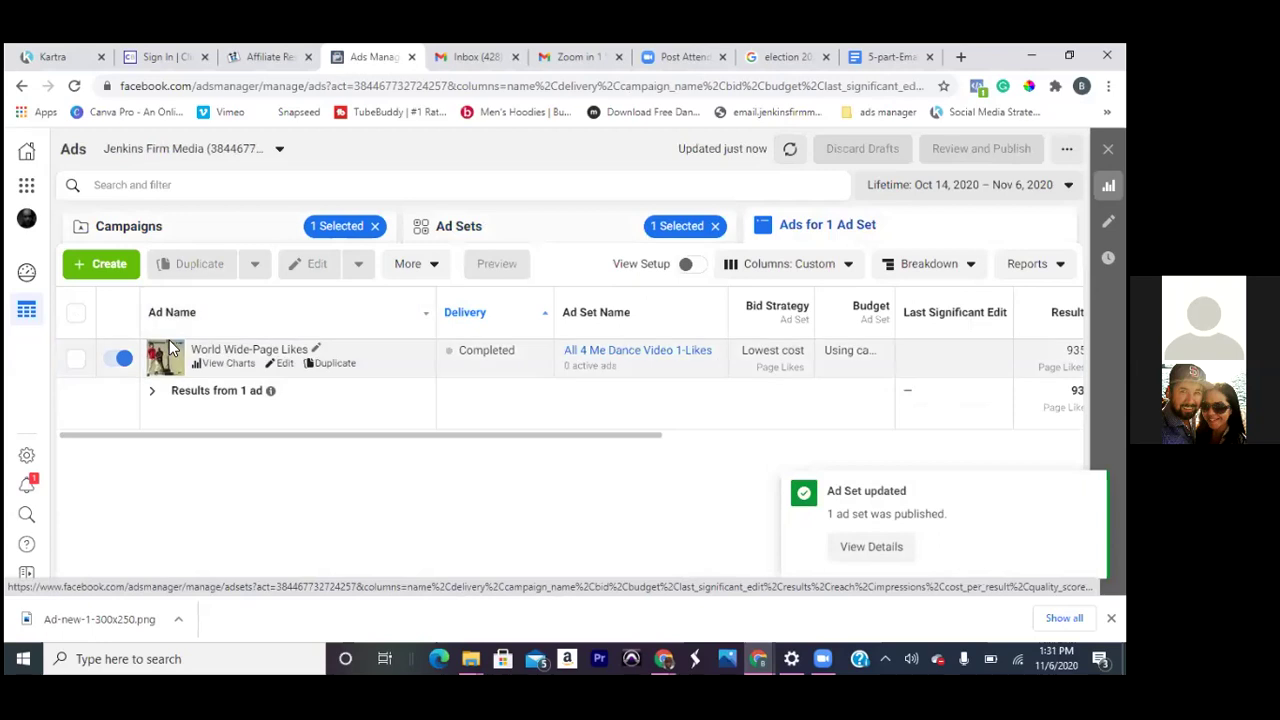
{"action": "left_click", "coordinate": [122, 358]}
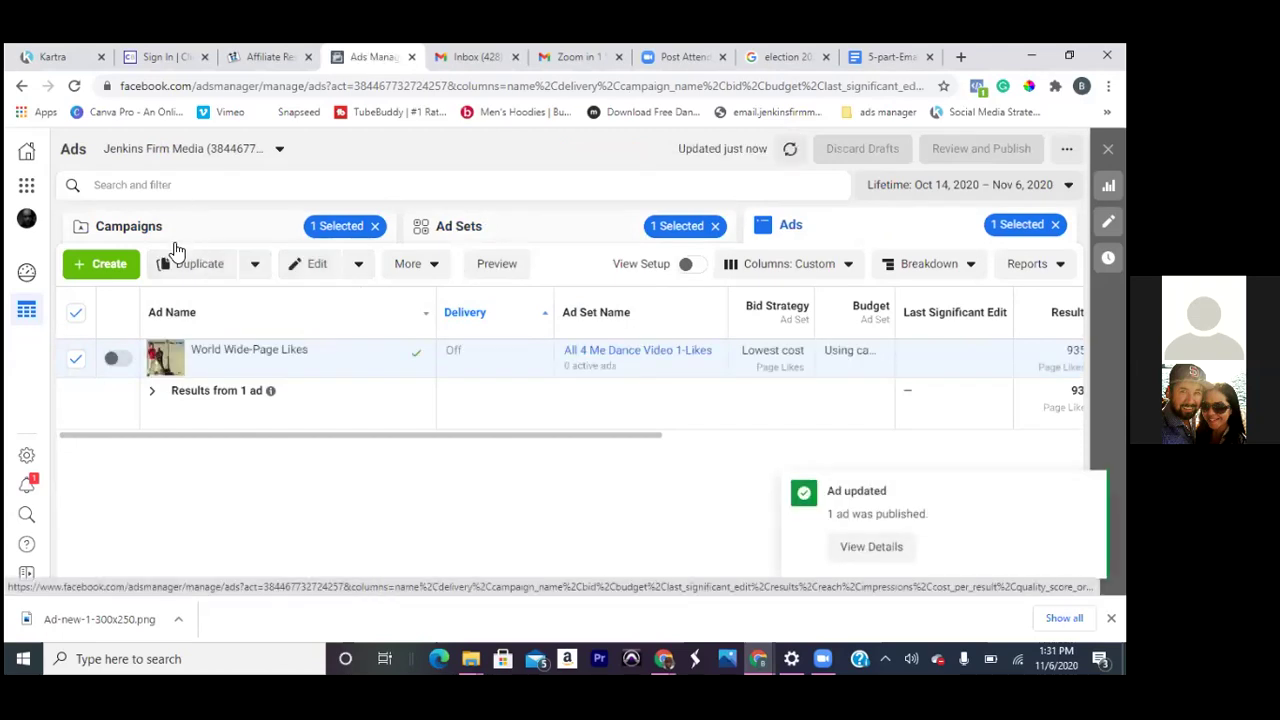
{"action": "left_click", "coordinate": [77, 316]}
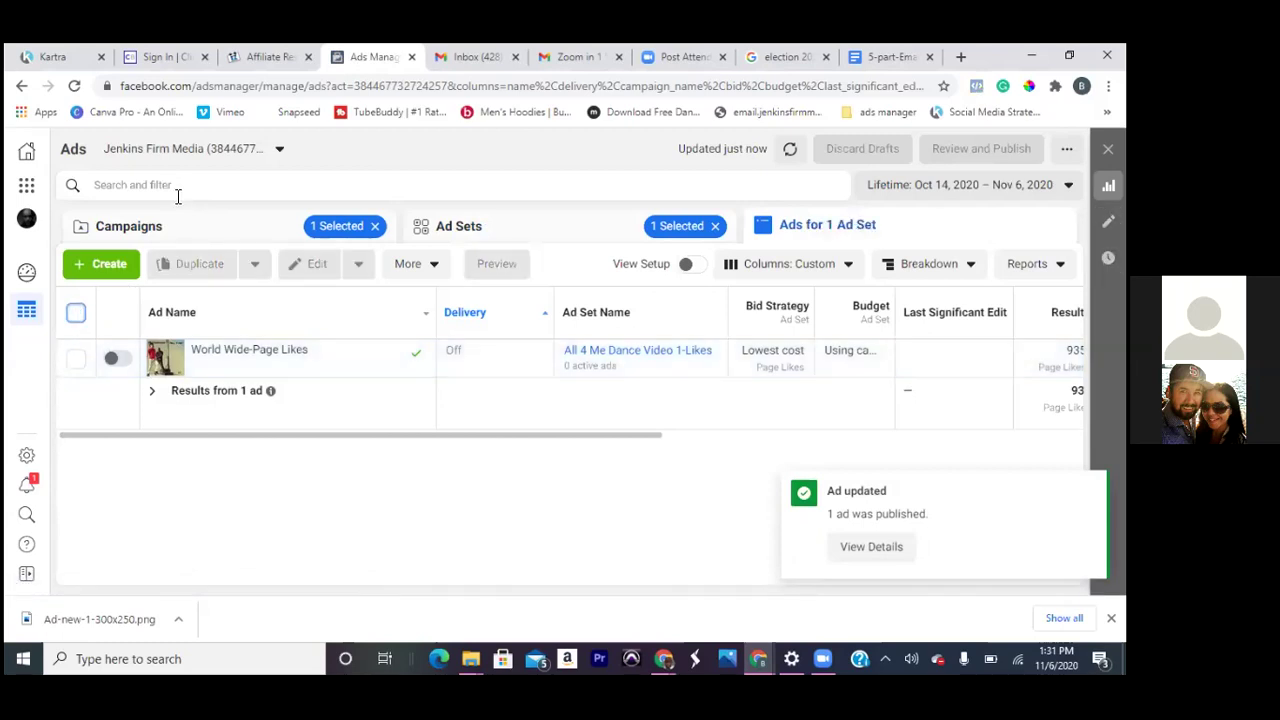
Clear the remaining campaign and All 4 Me Dance Video 1-Likes ad set selections, and return to the campaign list
{"action": "left_click", "coordinate": [131, 226]}
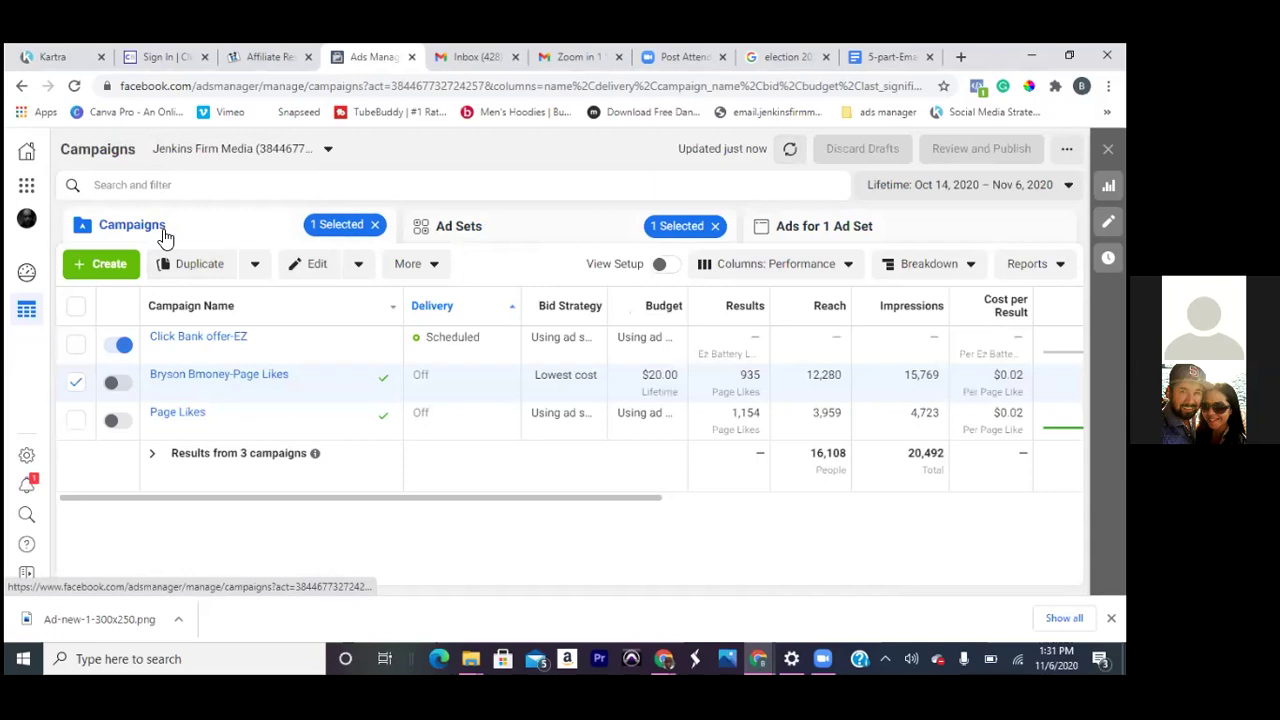
{"action": "left_click_drag", "start_coordinate": [634, 503], "coordinate": [566, 490]}
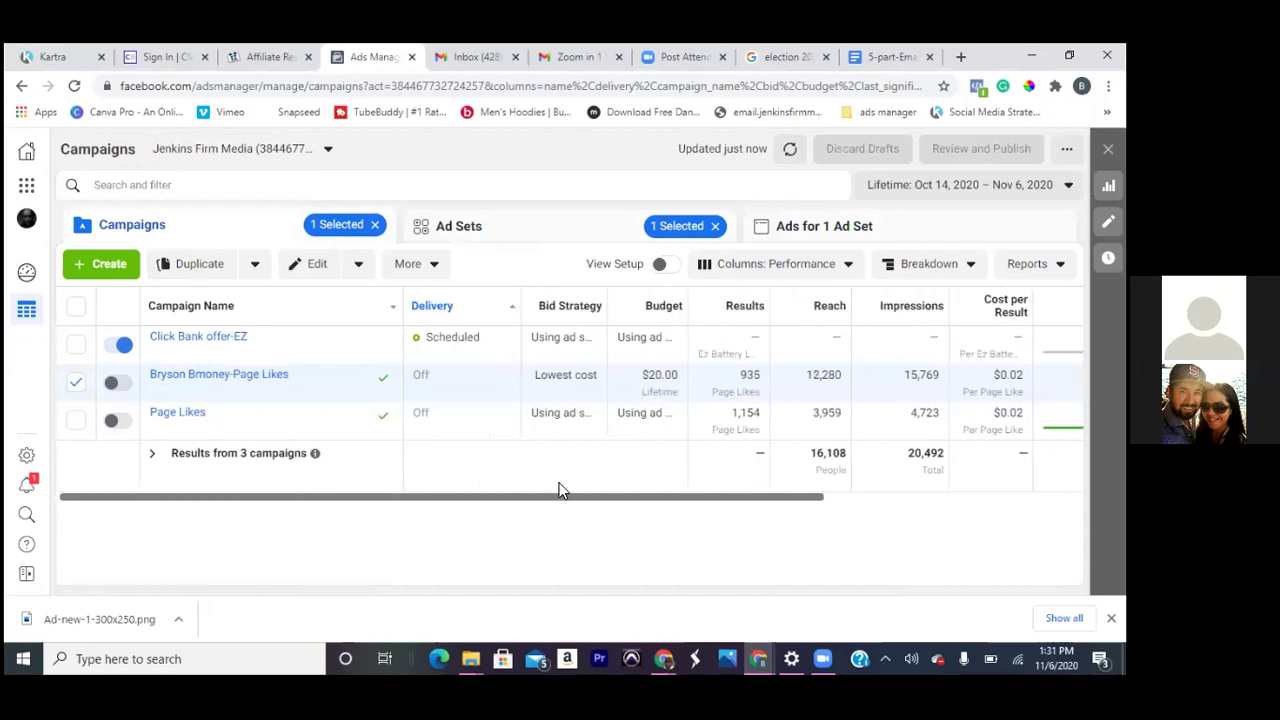
{"action": "left_click", "coordinate": [76, 384]}
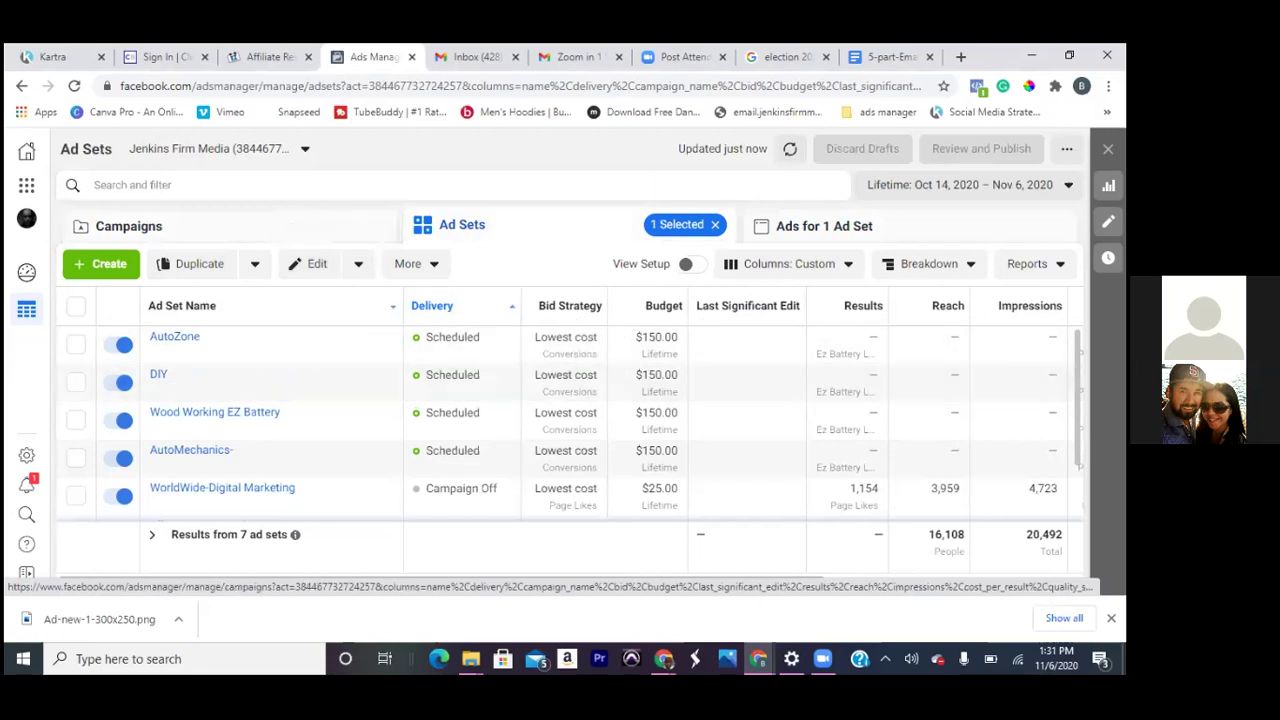
{"action": "scroll", "coordinate": [829, 523], "scroll_direction": "down", "scroll_amount": 2}
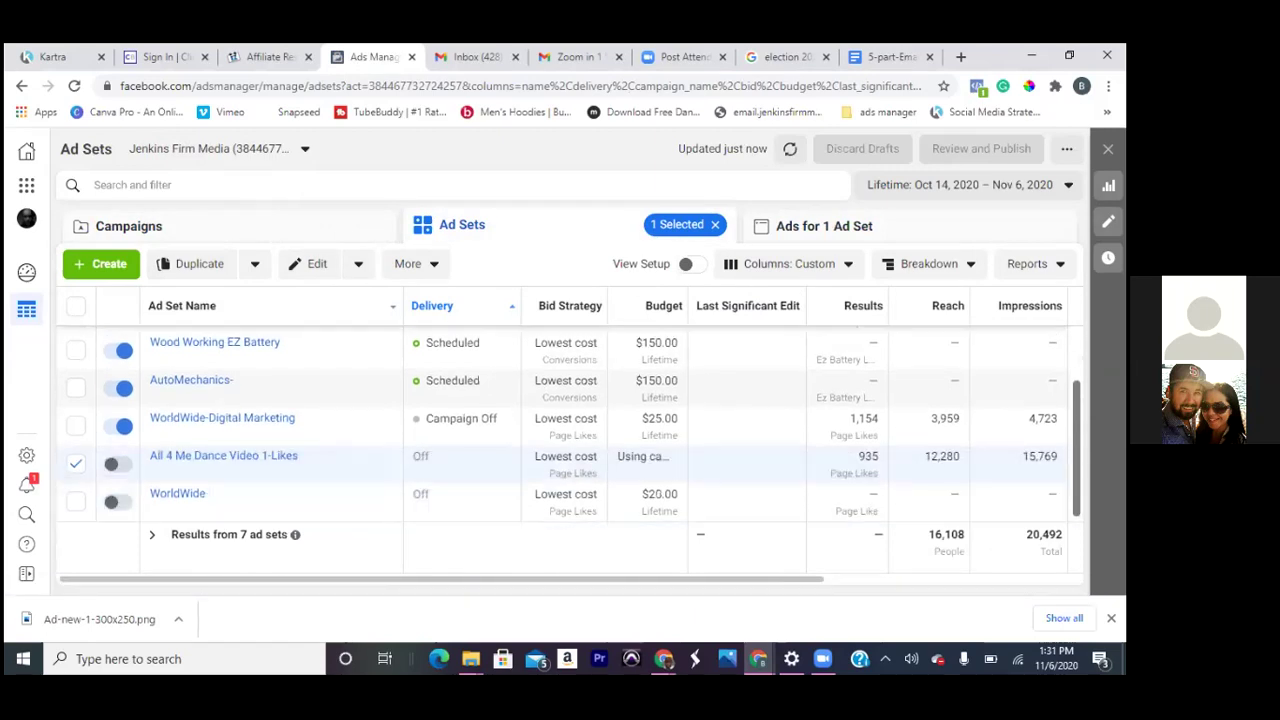
{"action": "left_click", "coordinate": [76, 464]}
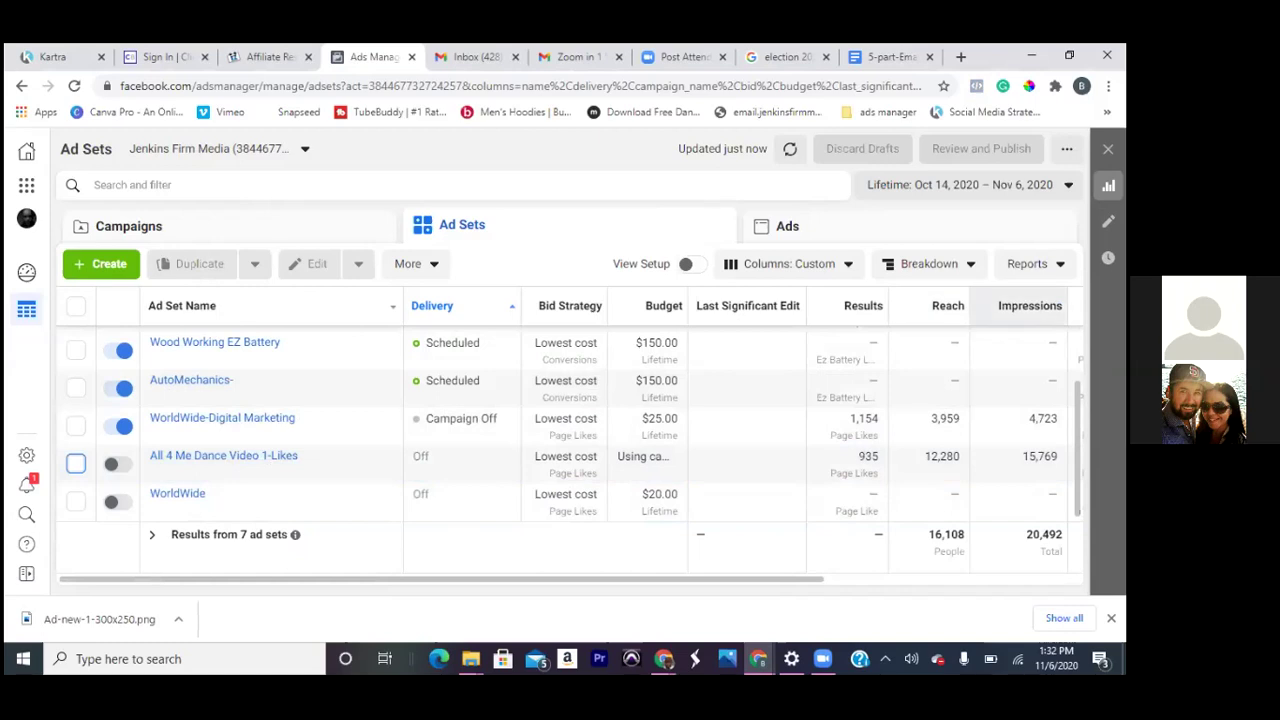
{"action": "scroll", "coordinate": [300, 425], "scroll_direction": "up", "scroll_amount": 2}
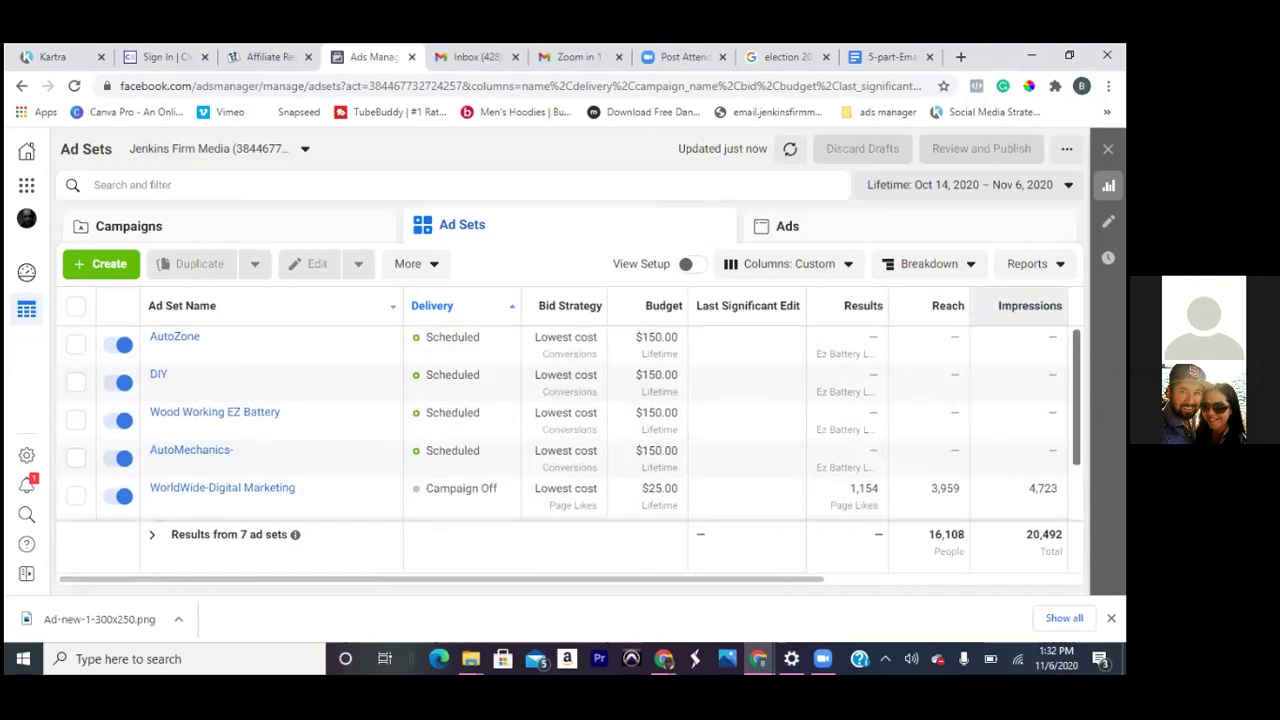
{"action": "left_click", "coordinate": [145, 228]}
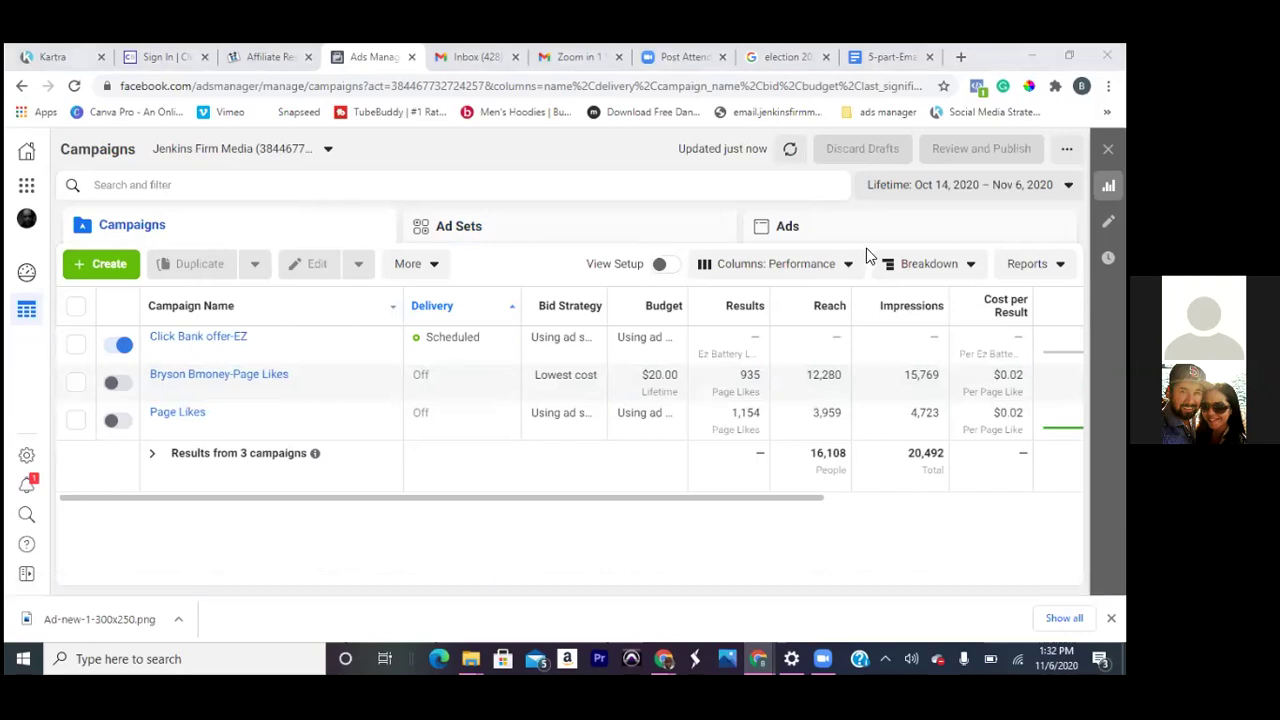
Open the column customization settings for the campaign table
{"action": "left_click", "coordinate": [849, 272]}
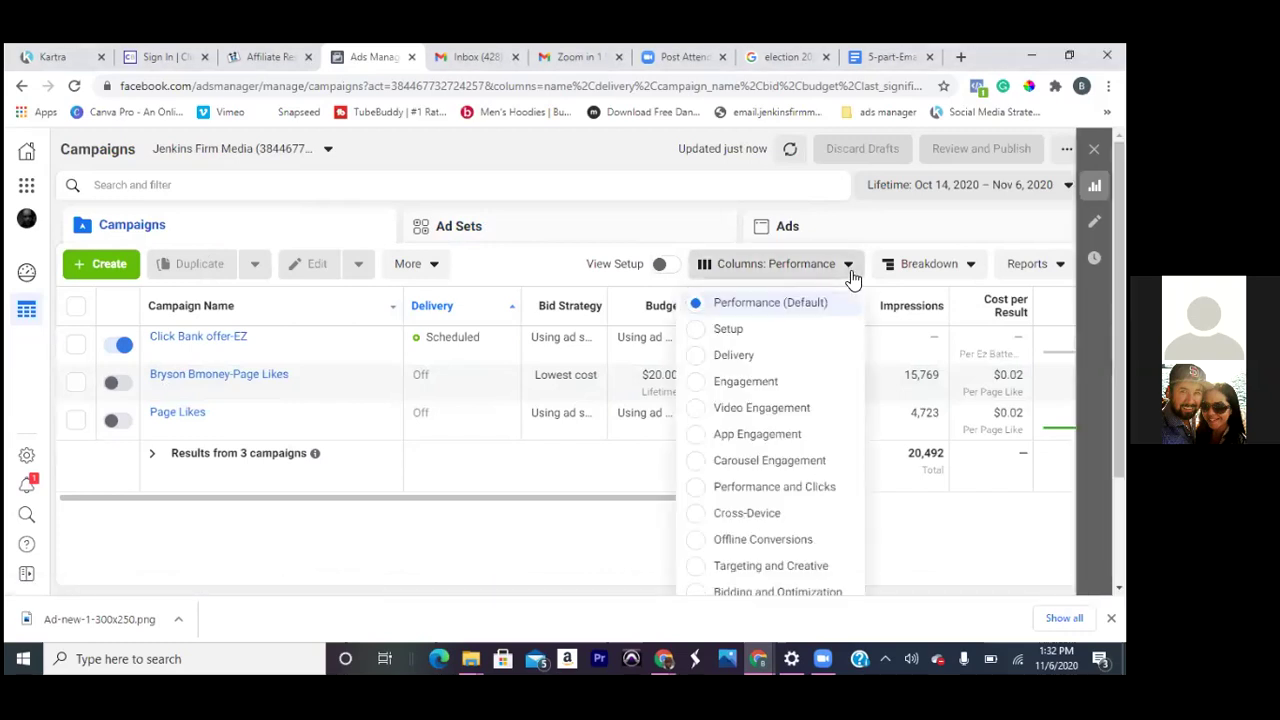
{"action": "key", "text": "Escape"}
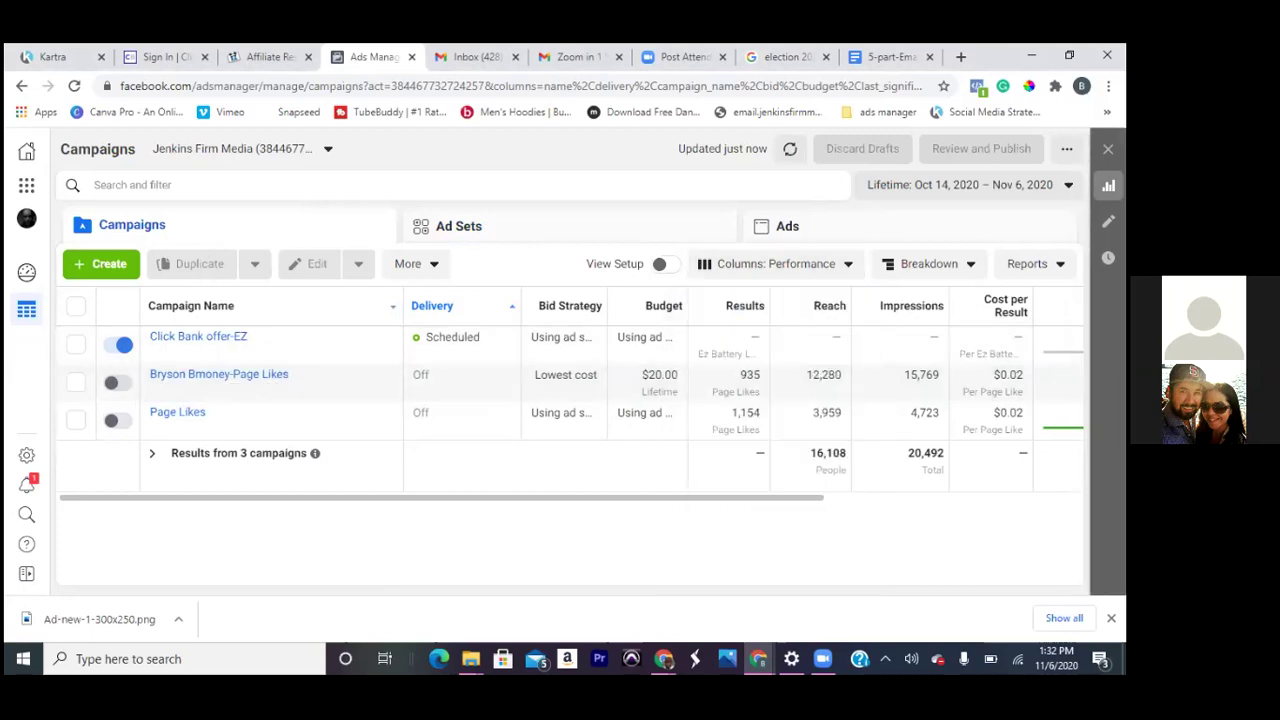
{"action": "left_click", "coordinate": [848, 270]}
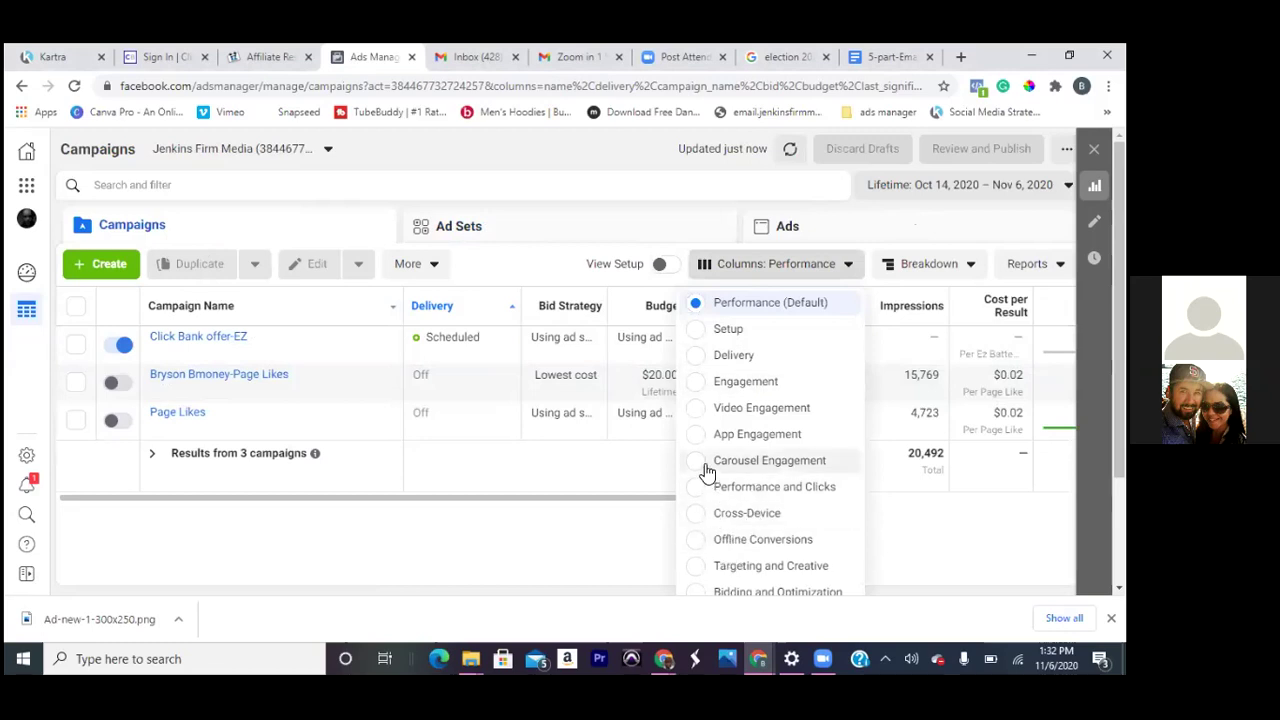
{"action": "key", "text": "Down"}
{"action": "key", "text": "Down"}
{"action": "key", "text": "Down"}
{"action": "key", "text": "Down"}
{"action": "key", "text": "Down"}
{"action": "key", "text": "Down"}
{"action": "key", "text": "Down"}
{"action": "key", "text": "Down"}
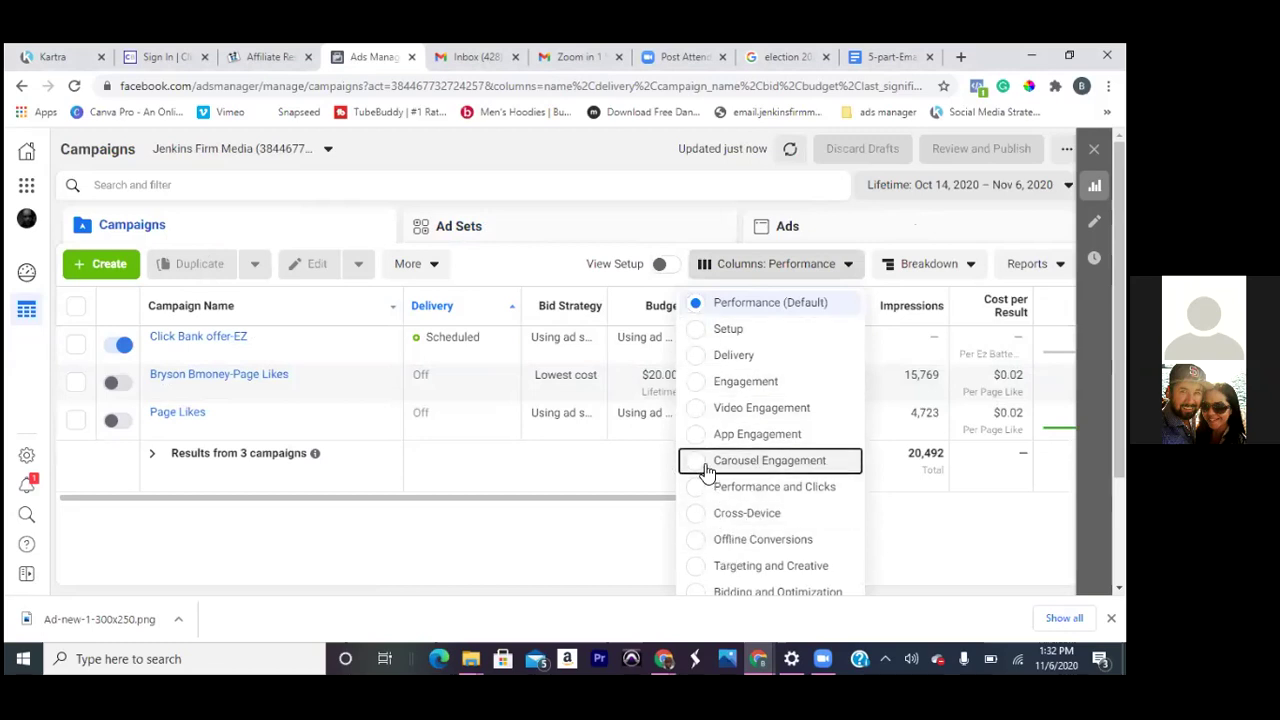
{"action": "key", "text": "Down"}
{"action": "key", "text": "Down"}
{"action": "key", "text": "Down"}
{"action": "key", "text": "Down"}
{"action": "key", "text": "Down"}
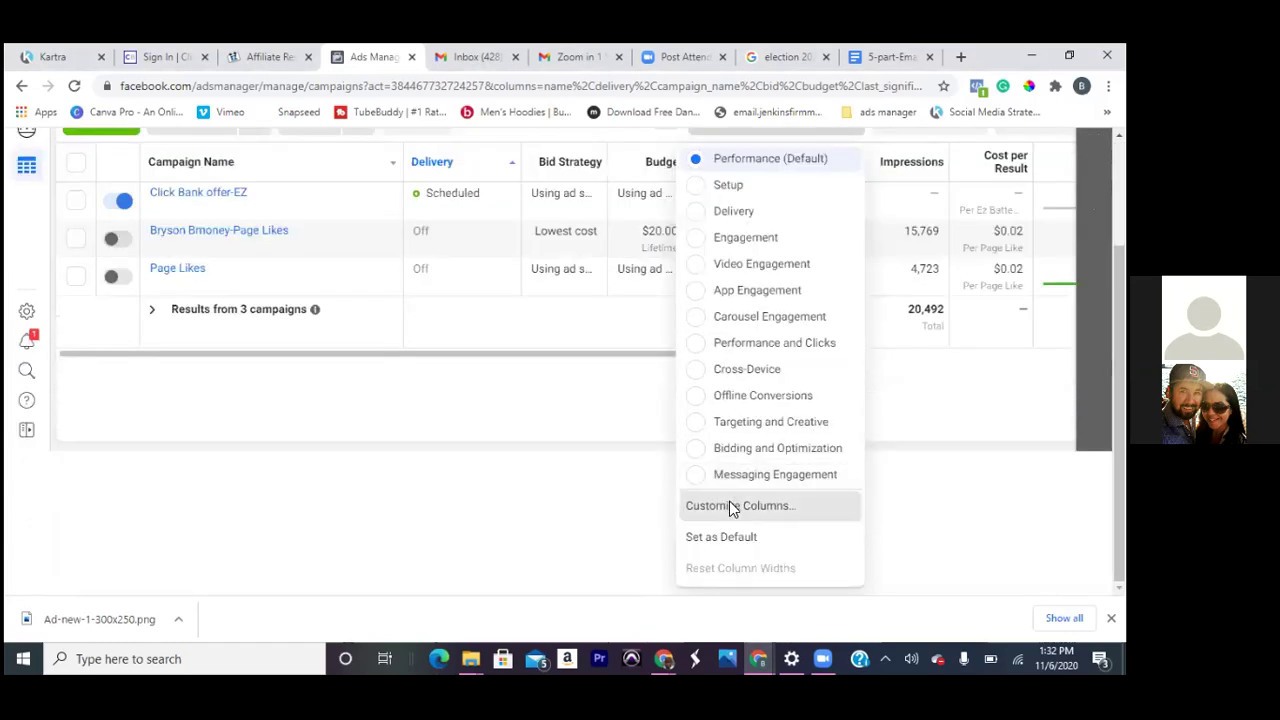
{"action": "left_click", "coordinate": [729, 505]}
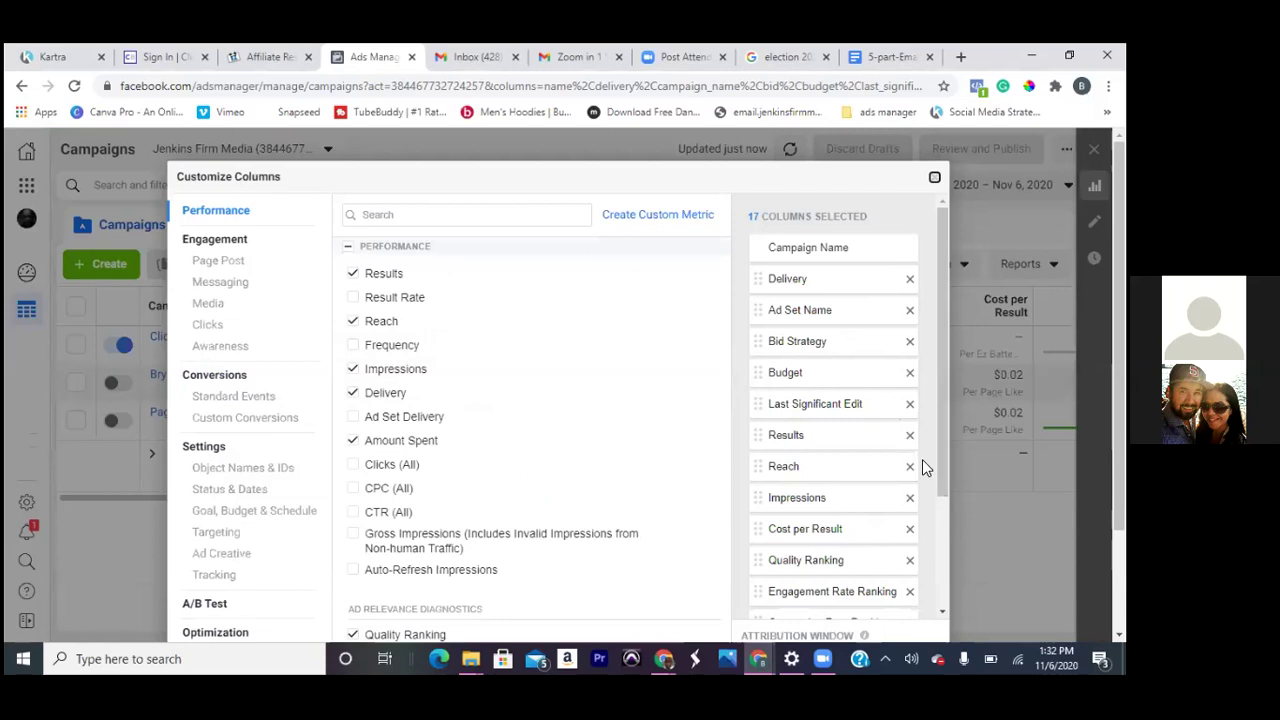
Go to the custom conversion metrics among the available columns
{"action": "left_click", "coordinate": [245, 420]}
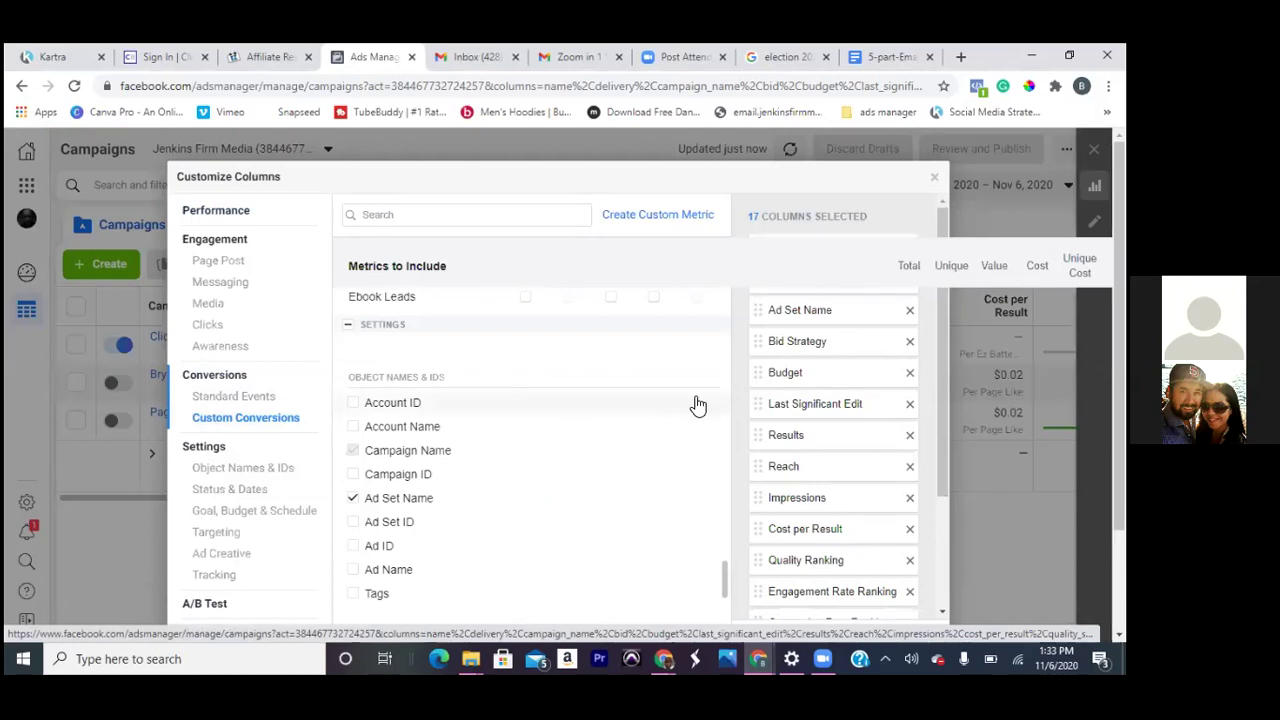
{"action": "left_click_drag", "start_coordinate": [939, 476], "coordinate": [937, 495]}
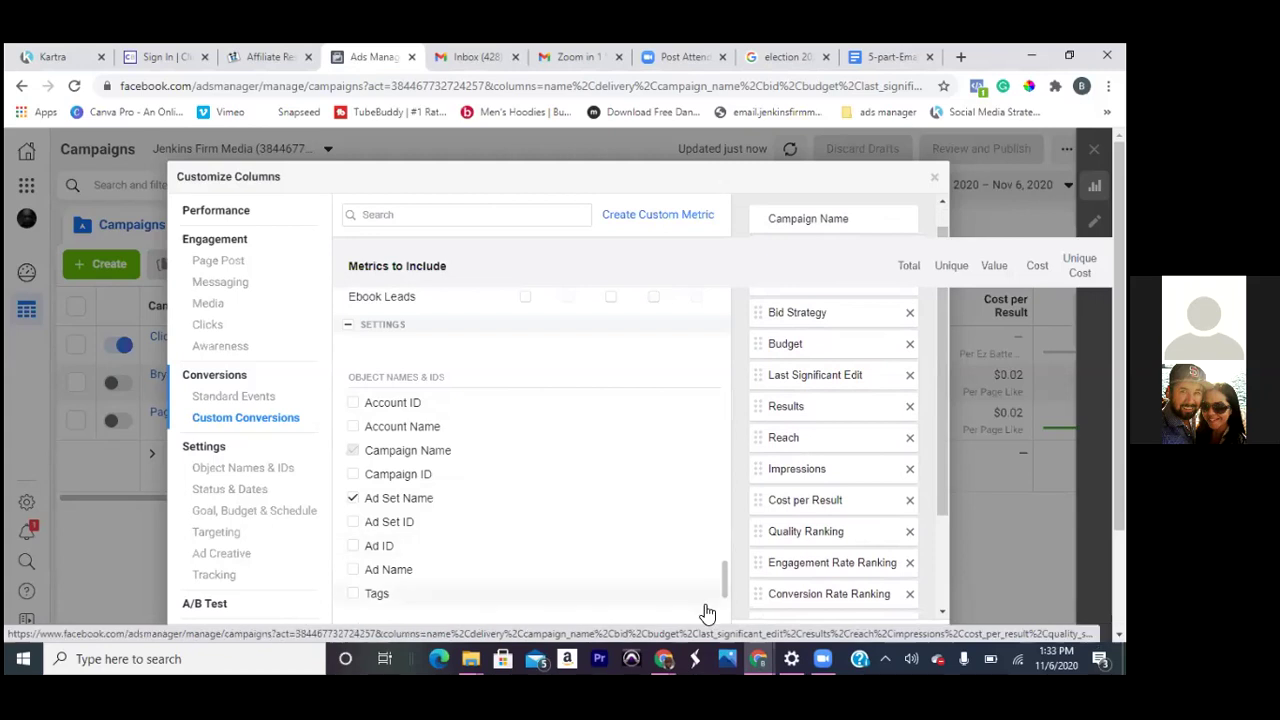
{"action": "left_click_drag", "start_coordinate": [723, 585], "coordinate": [725, 560]}
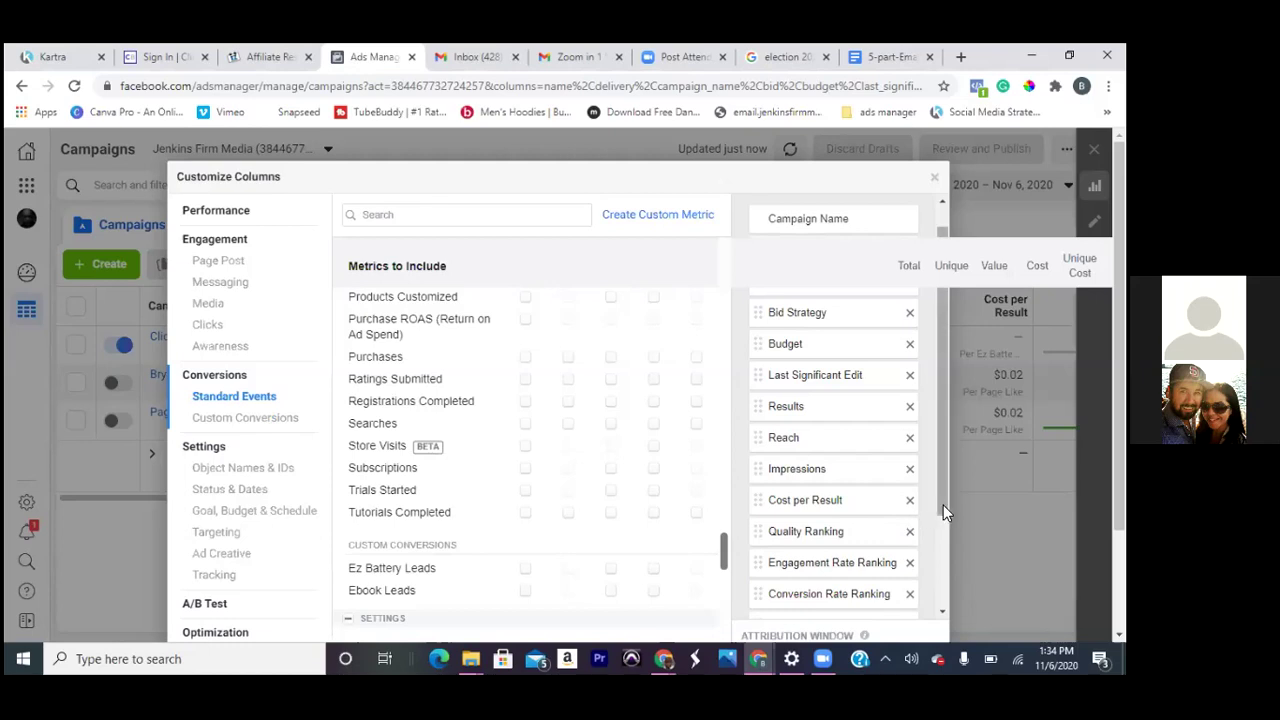
Remove the Last Significant Edit, Results, Reach, Impressions, Cost per Result, Engagement Rate Ranking, Conversion Rate Ranking and Page Likes columns from the selected columns
{"action": "left_click", "coordinate": [909, 375]}
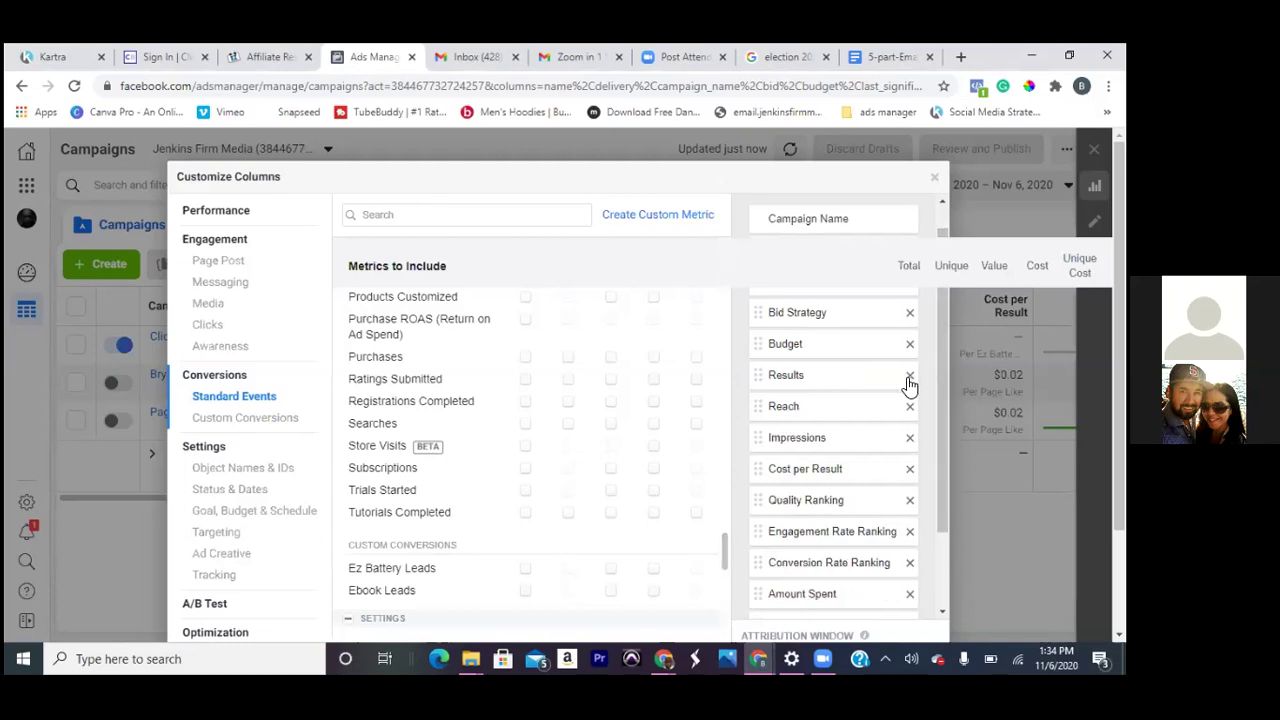
{"action": "left_click", "coordinate": [910, 379]}
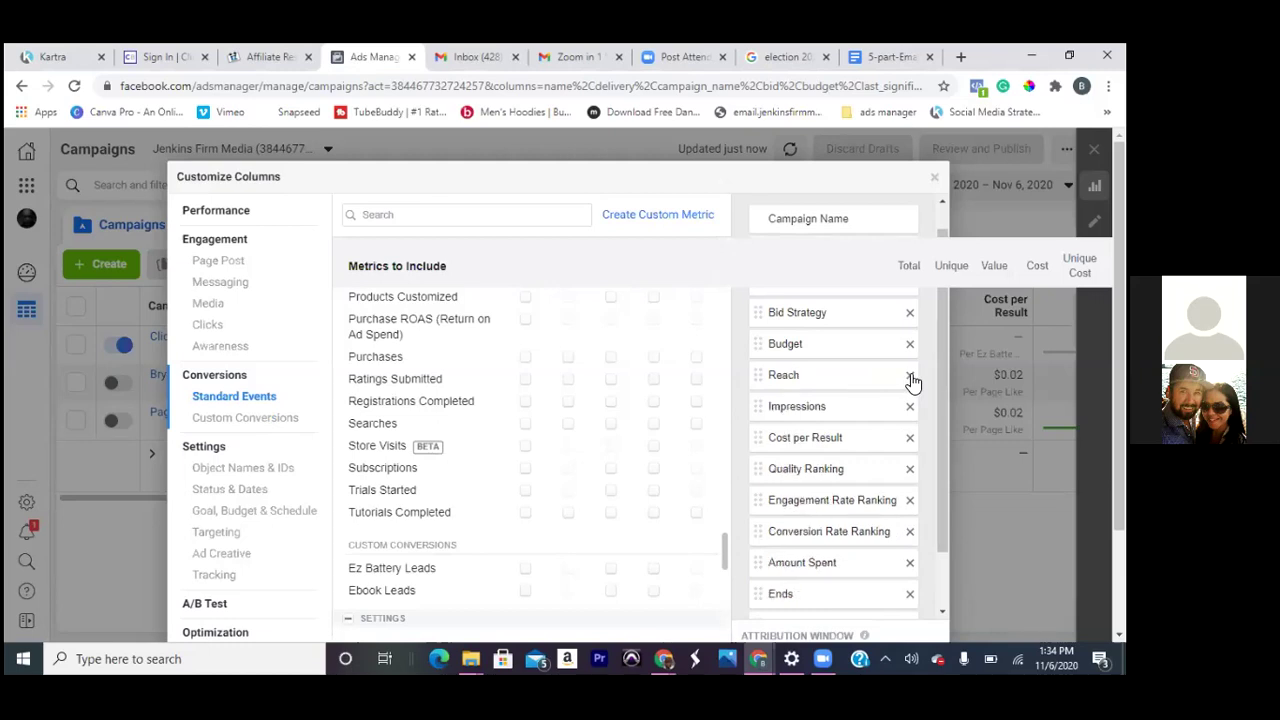
{"action": "left_click", "coordinate": [910, 379]}
{"action": "left_click", "coordinate": [910, 379]}
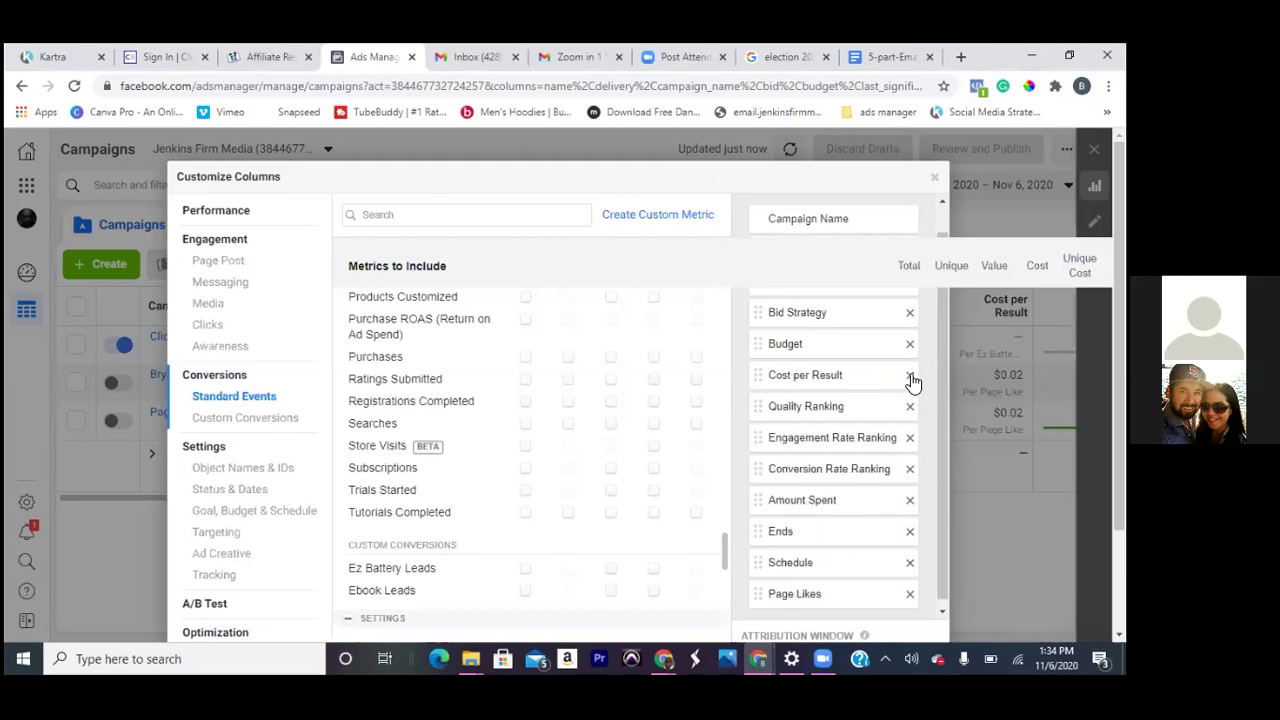
{"action": "left_click", "coordinate": [910, 377]}
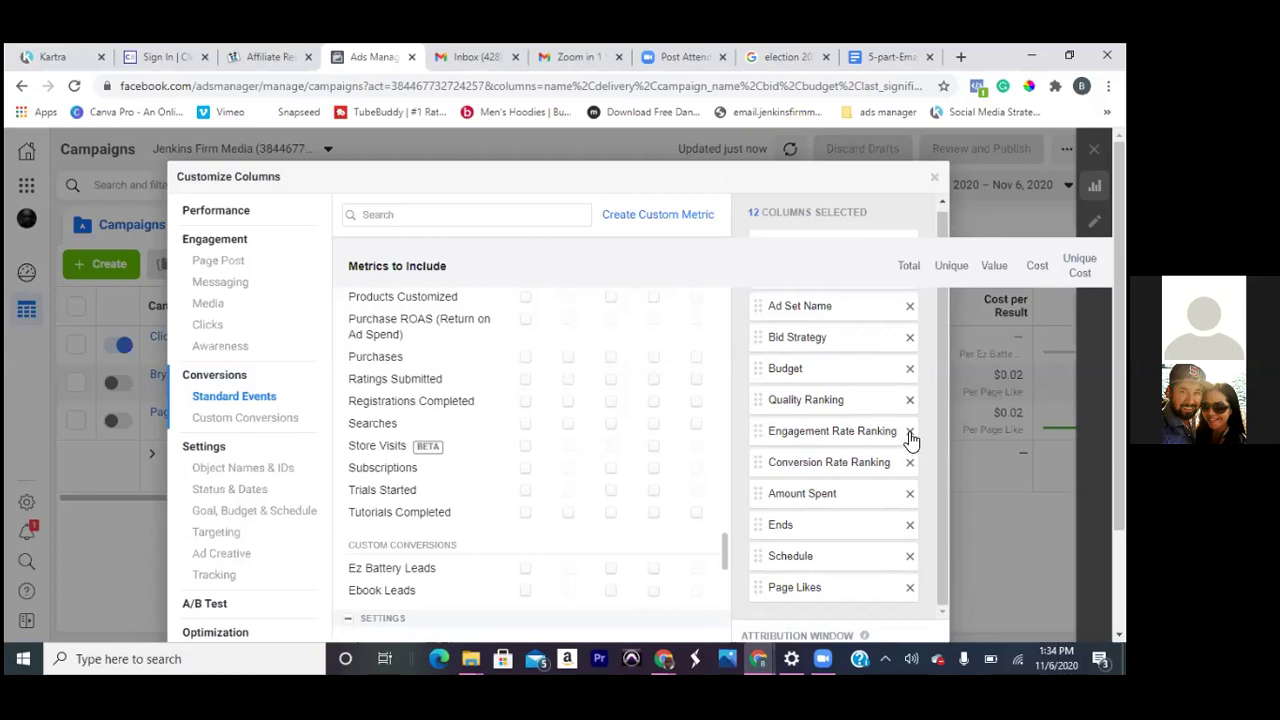
{"action": "left_click", "coordinate": [910, 432]}
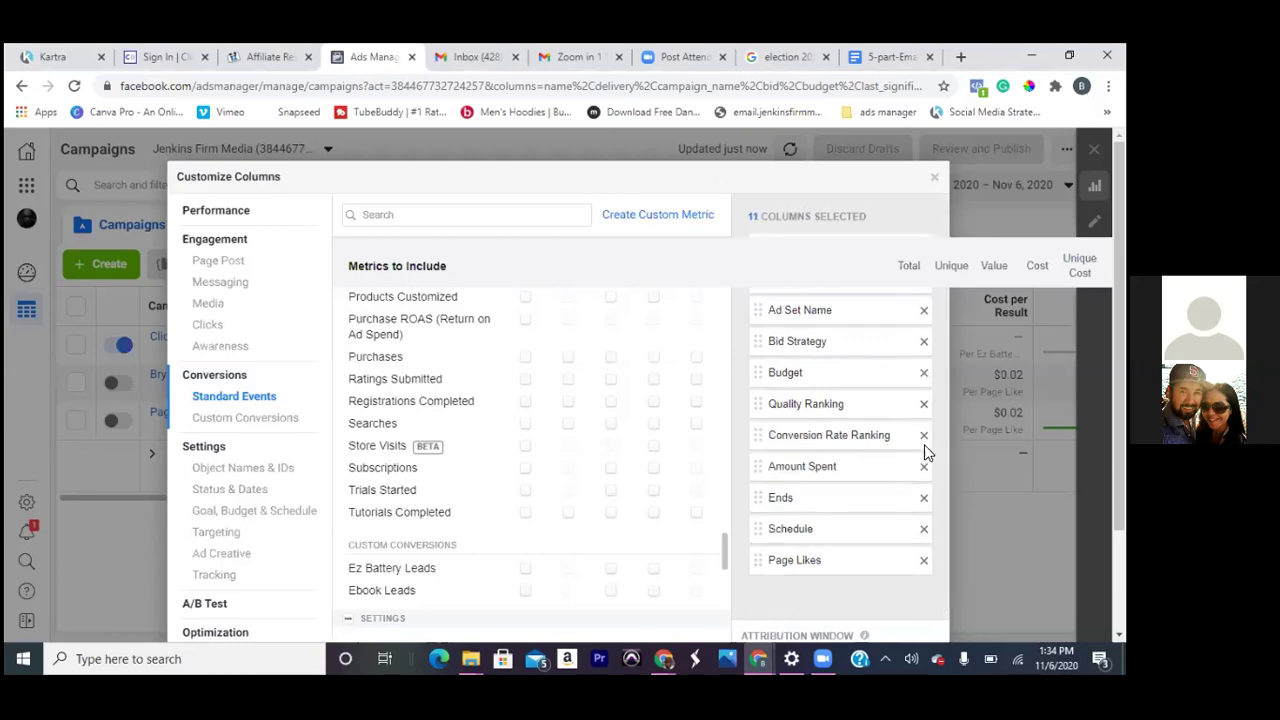
{"action": "left_click", "coordinate": [924, 437]}
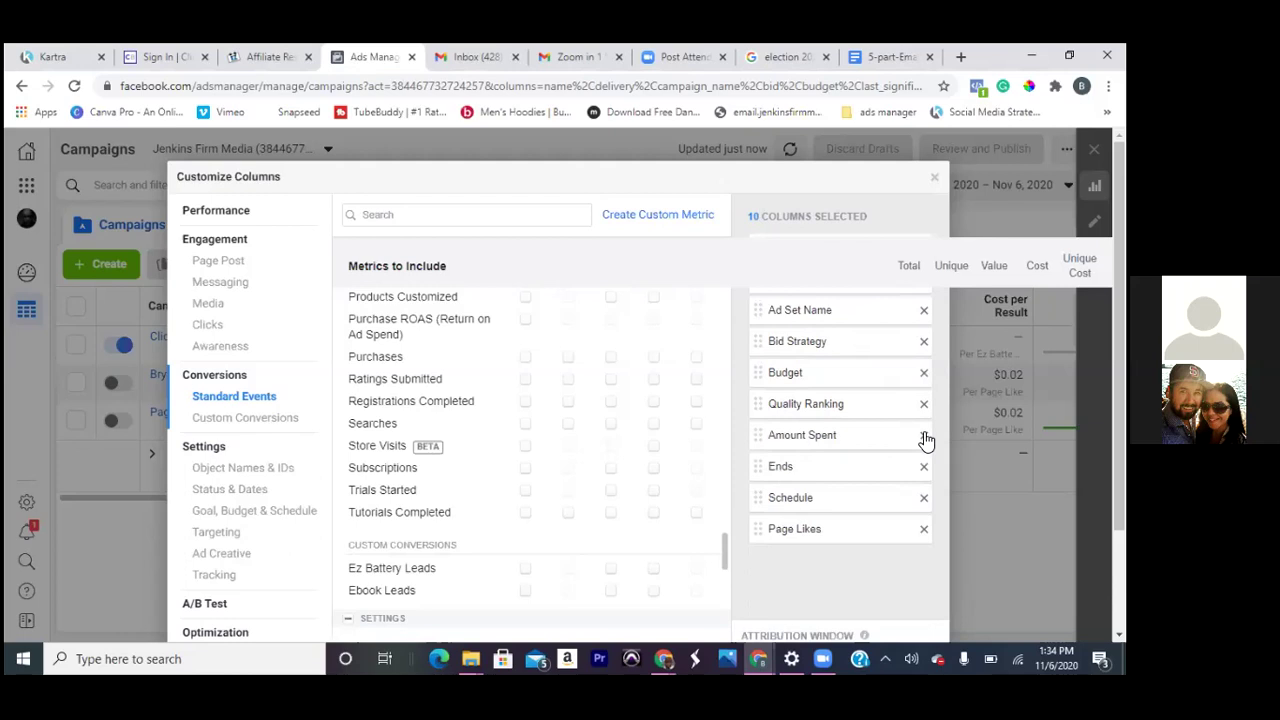
{"action": "left_click", "coordinate": [923, 531]}
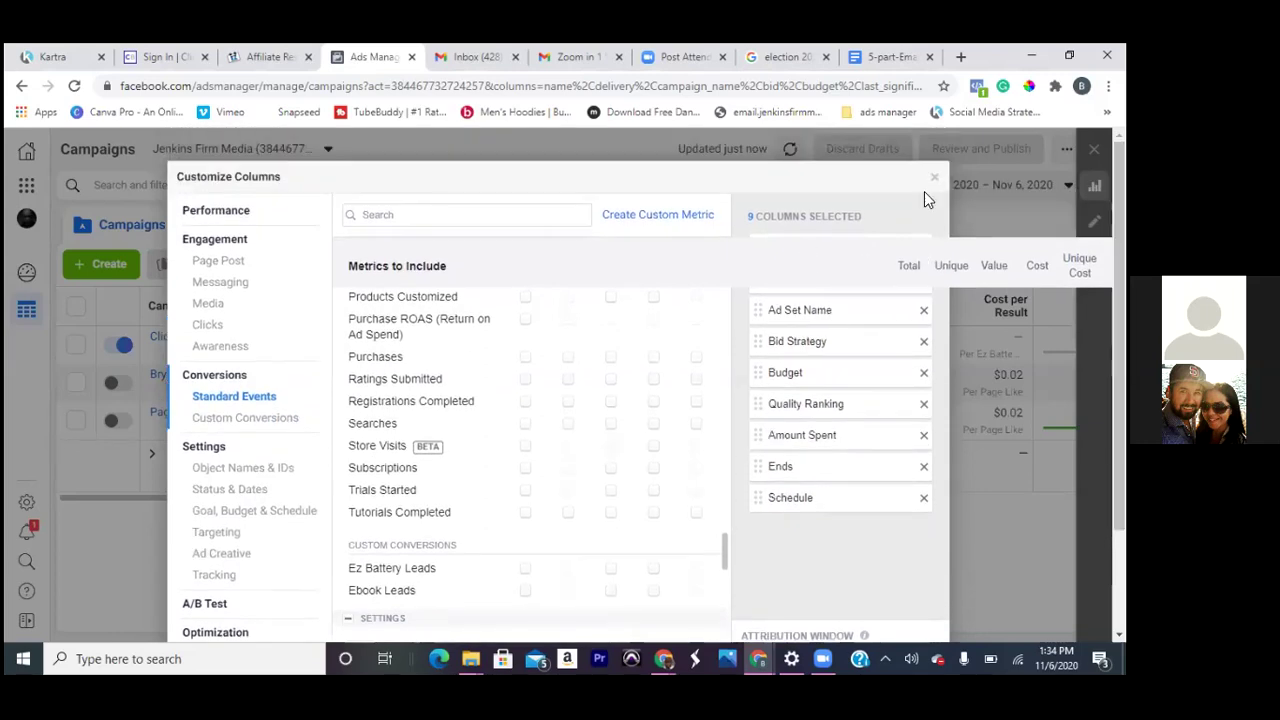
Add the total and the cost of the Ez Battery Leads custom conversion to the selected columns
{"action": "key", "text": "ctrl+a"}
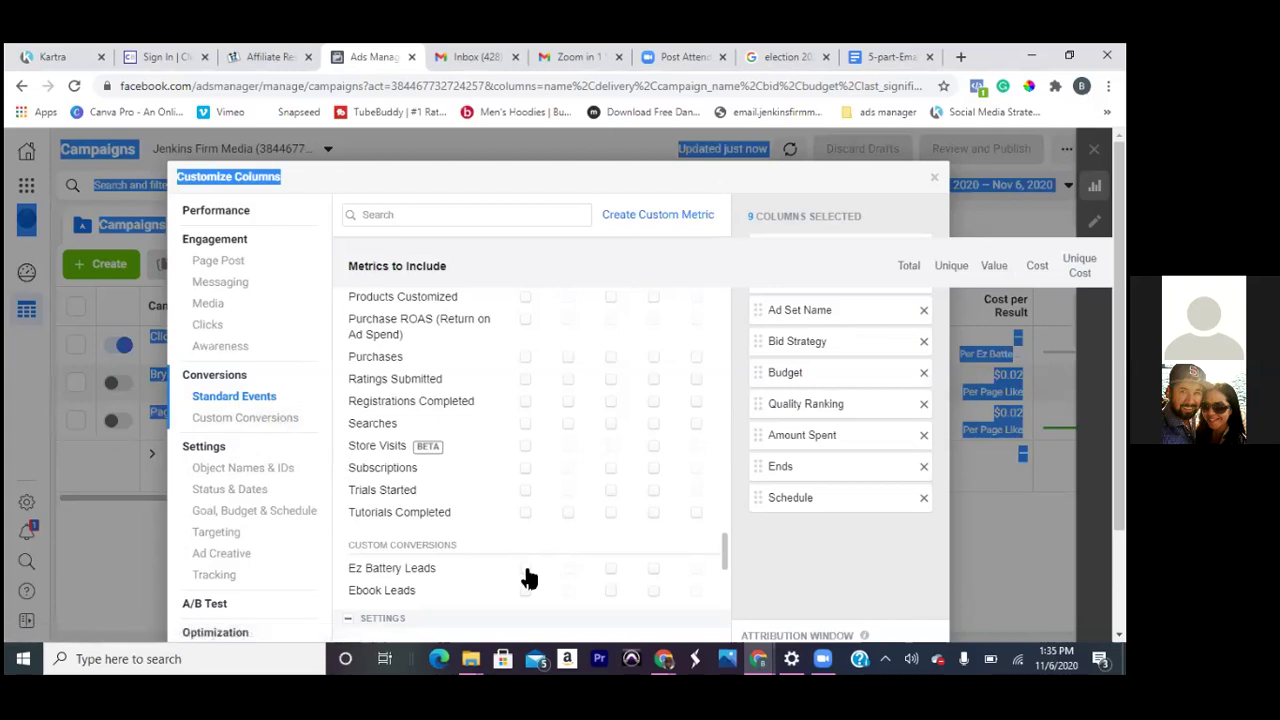
{"action": "mouse_move", "coordinate": [527, 572]}
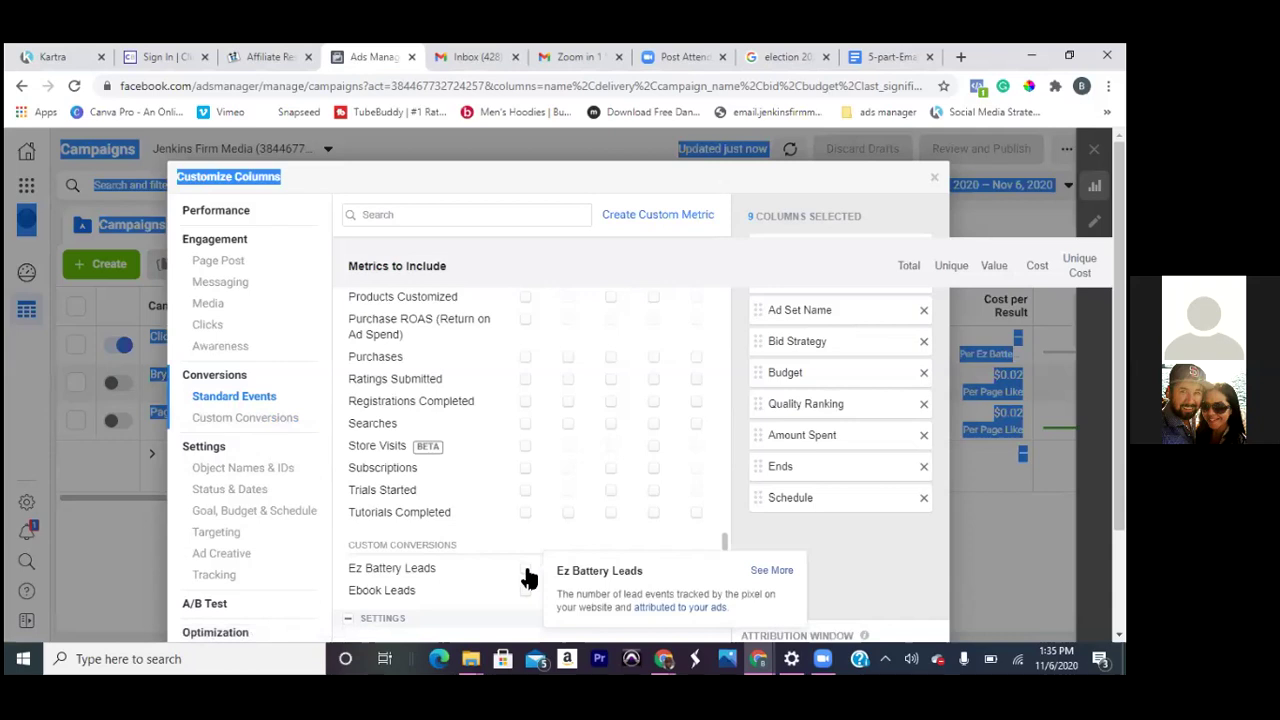
{"action": "left_click", "coordinate": [526, 569]}
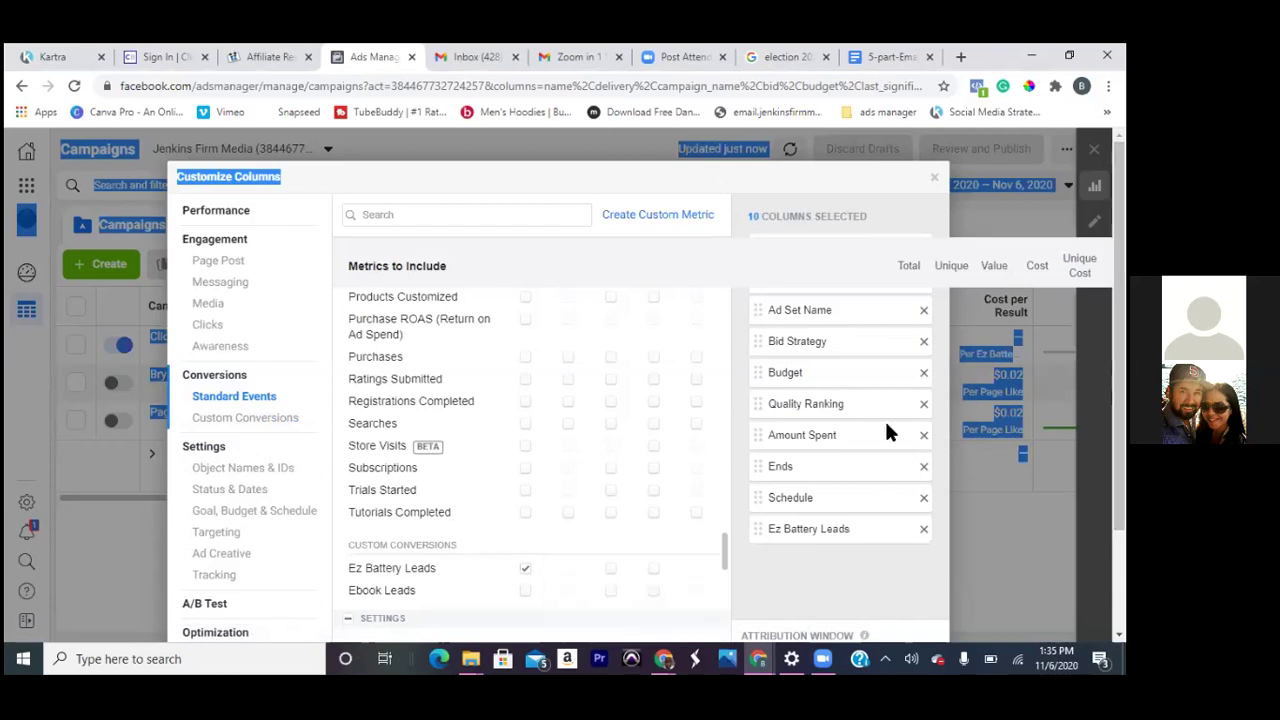
{"action": "scroll", "coordinate": [920, 422], "scroll_direction": "down", "scroll_amount": 1}
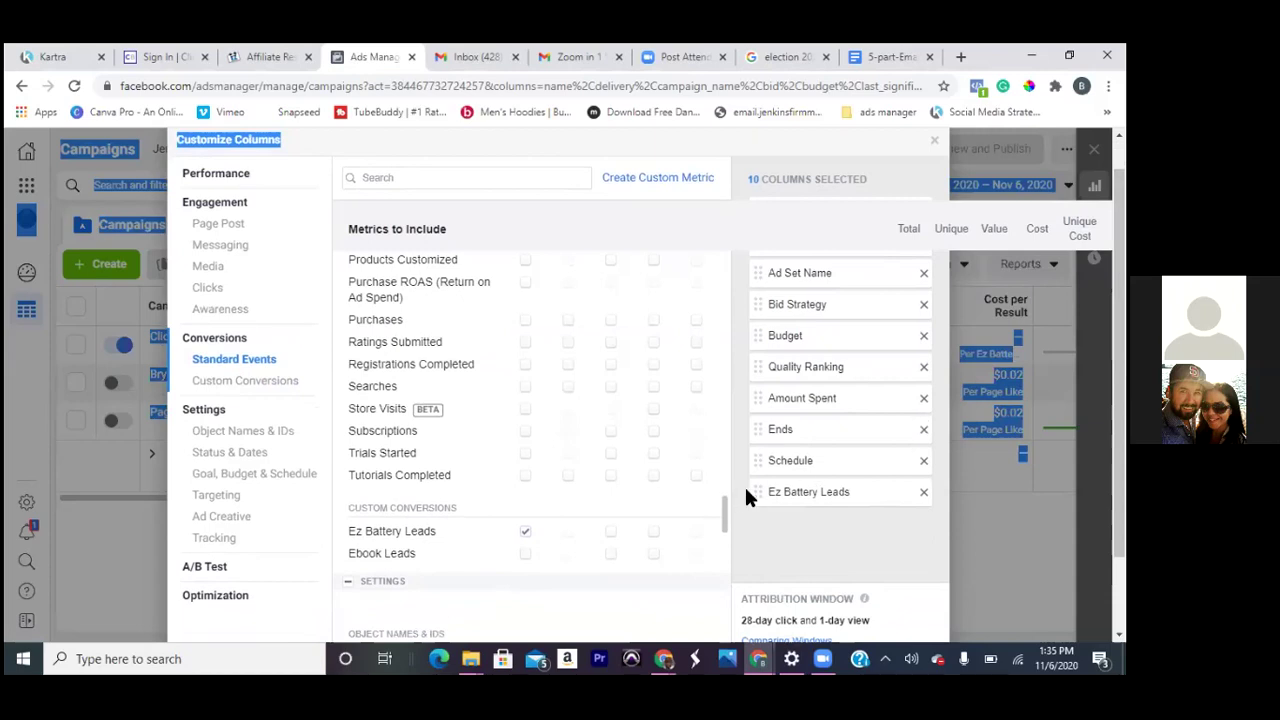
{"action": "left_click", "coordinate": [611, 533]}
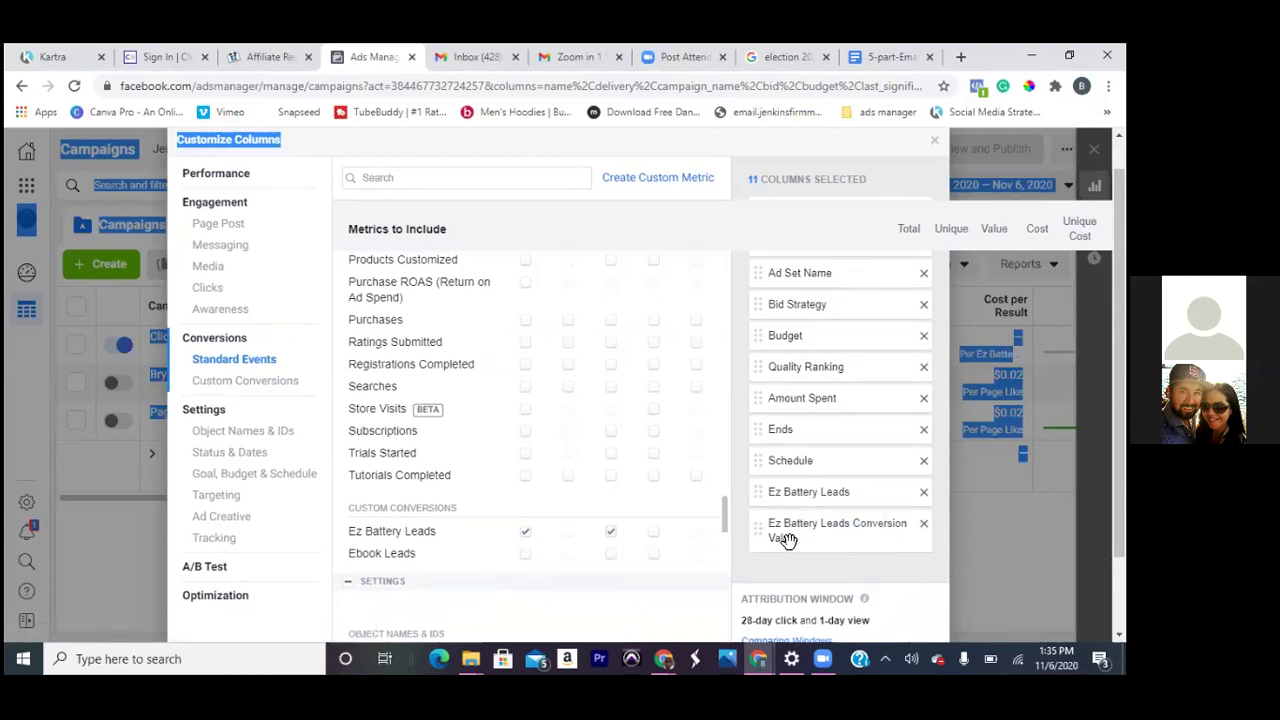
{"action": "left_click", "coordinate": [610, 532]}
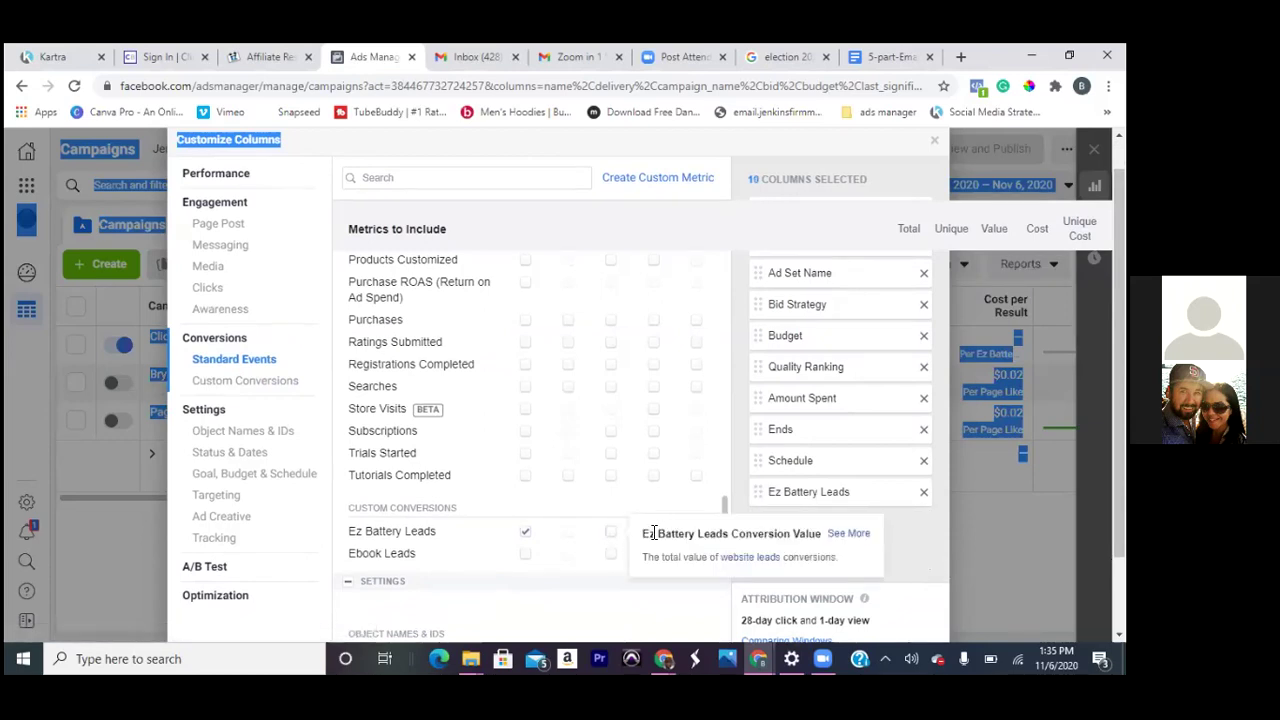
{"action": "left_click", "coordinate": [653, 532]}
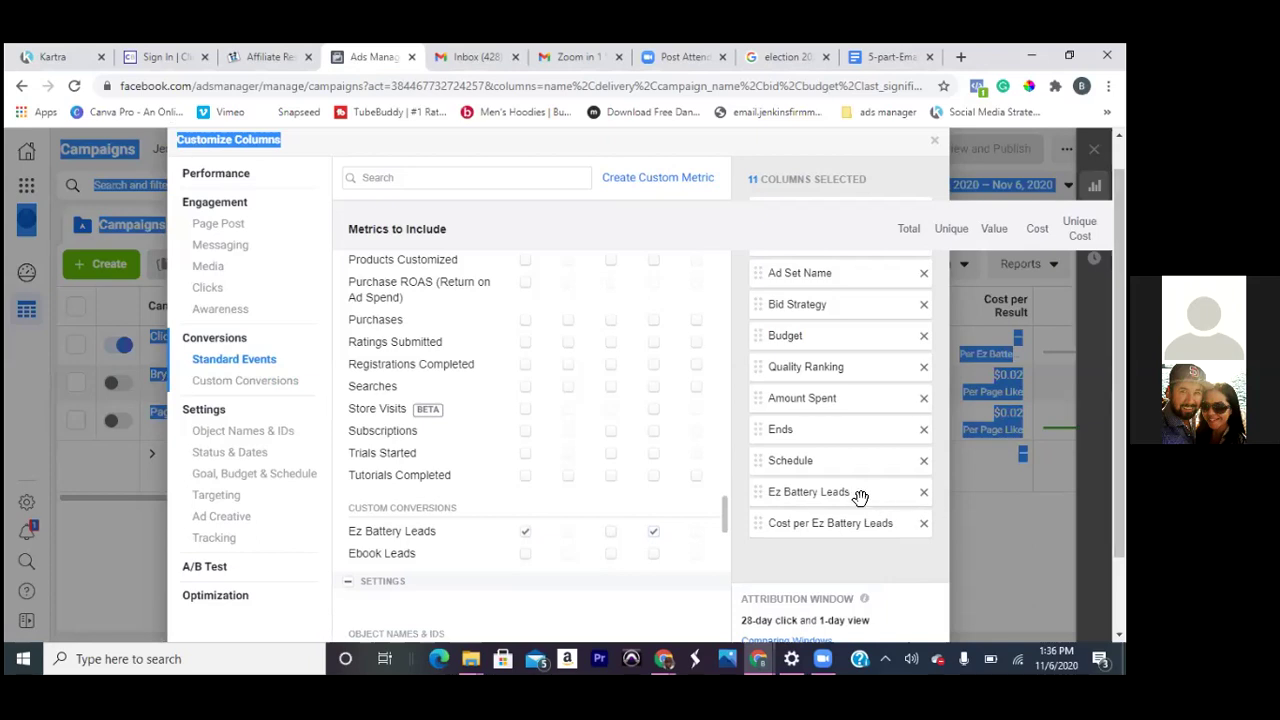
Reorder the selected columns so Ez Battery Leads and Cost per Ez Battery Leads directly follow Amount Spent
{"action": "left_click_drag", "start_coordinate": [858, 497], "coordinate": [862, 434]}
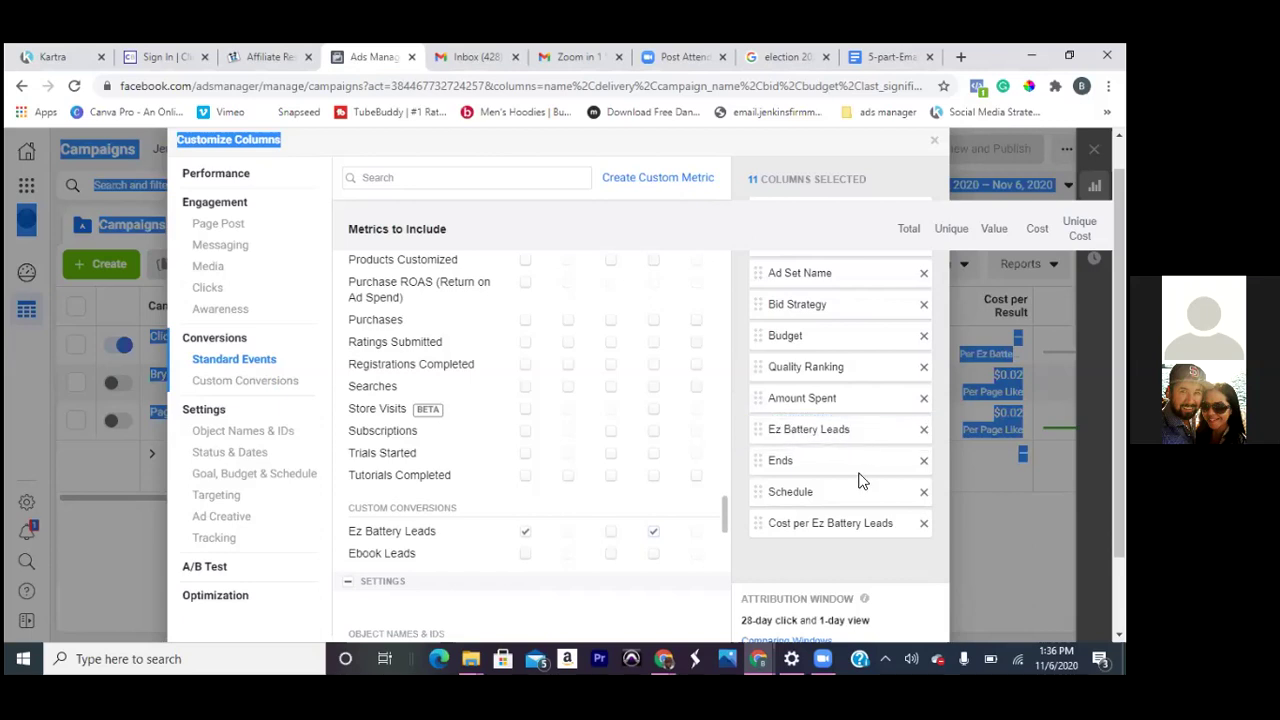
{"action": "left_click_drag", "start_coordinate": [849, 523], "coordinate": [837, 457]}
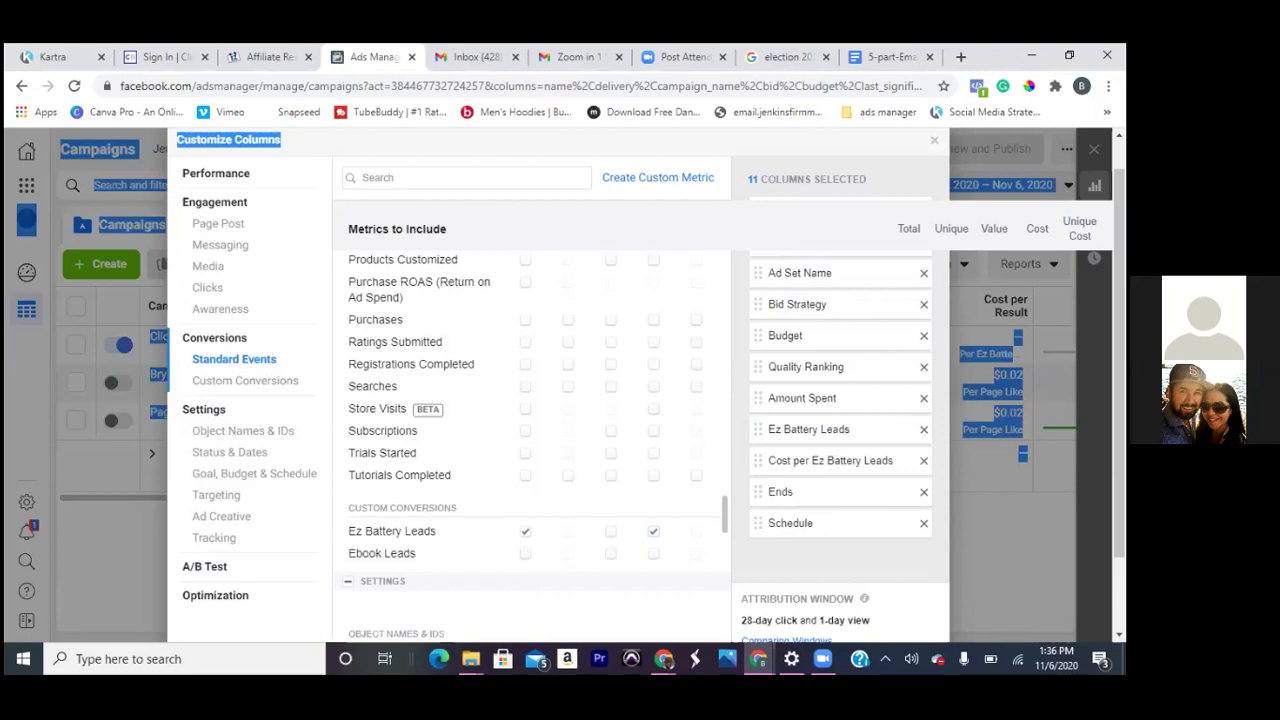
Save the column selection as a preset named EZ battery Campaign and apply it to the campaign table
{"action": "scroll", "coordinate": [560, 380], "scroll_direction": "down", "scroll_amount": 1}
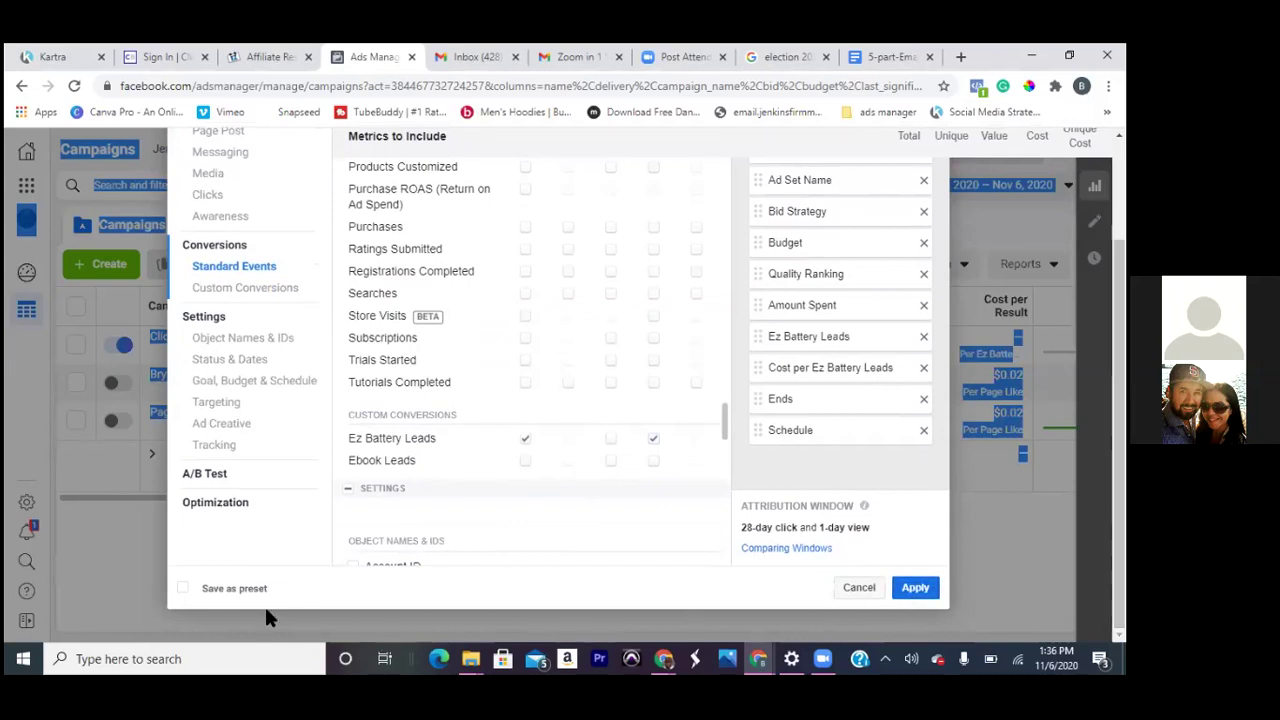
{"action": "left_click", "coordinate": [187, 589]}
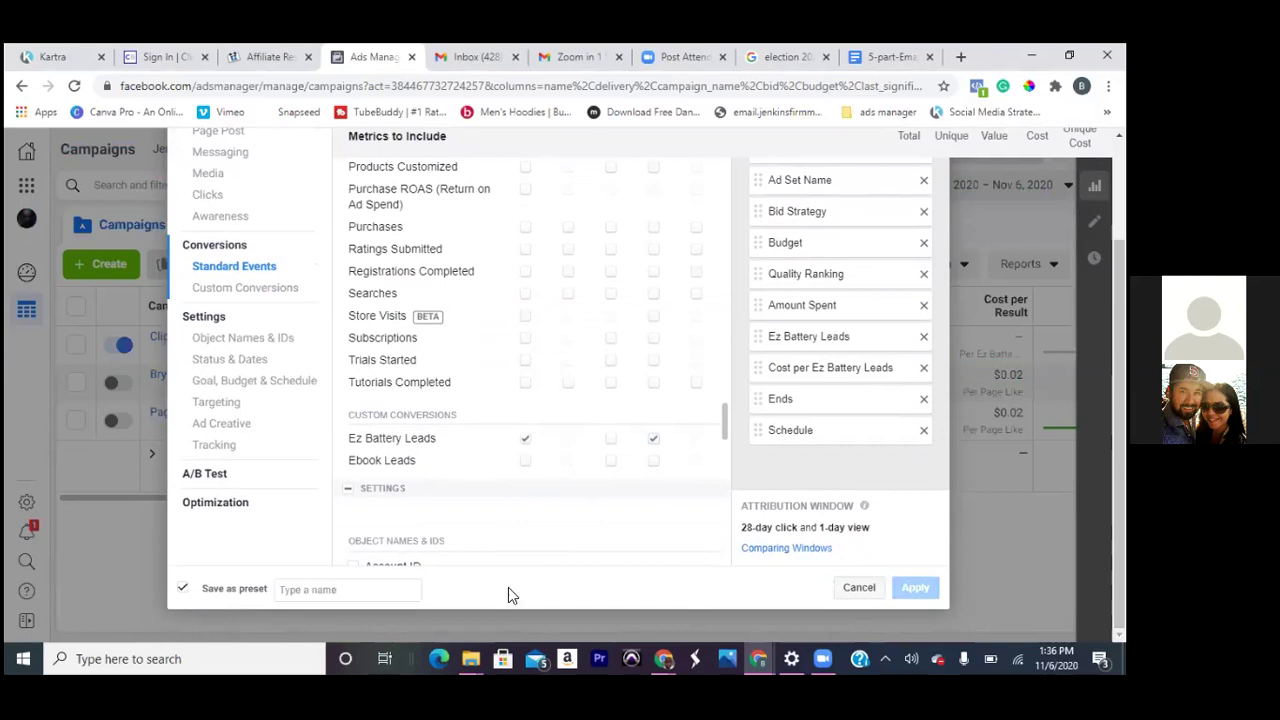
{"action": "left_click", "coordinate": [376, 590]}
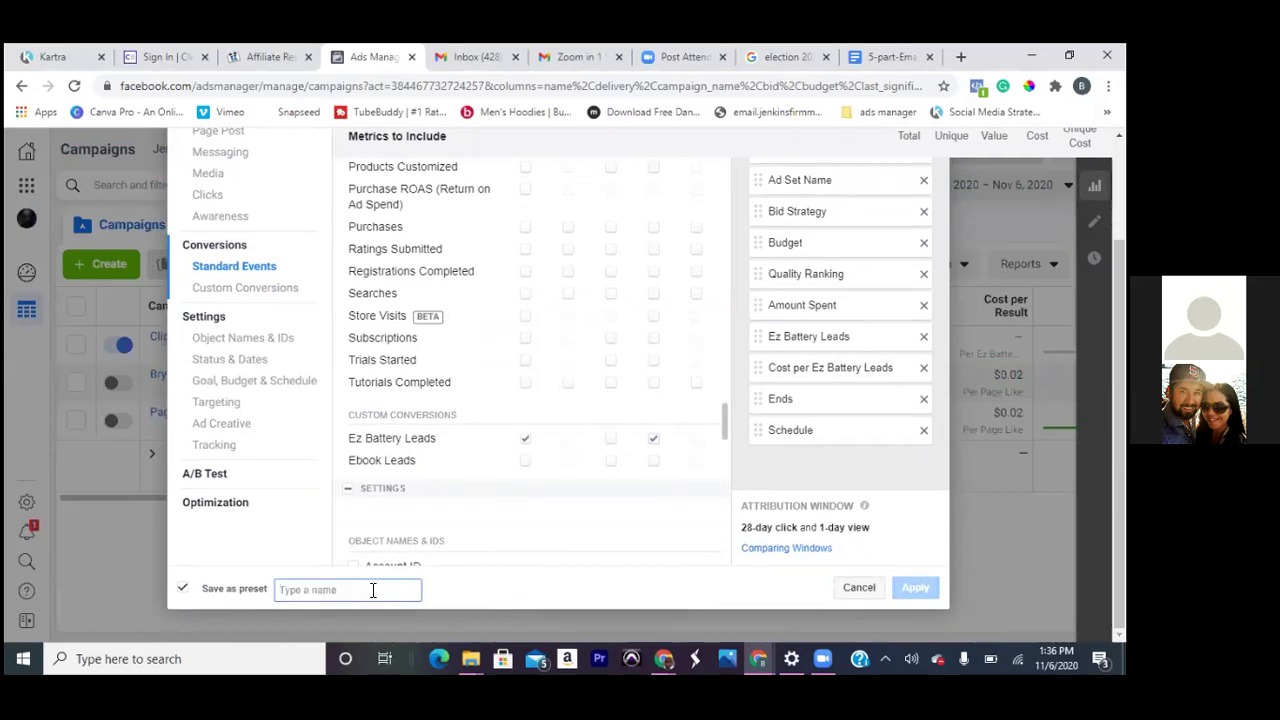
{"action": "type", "text": "EZ battery "}
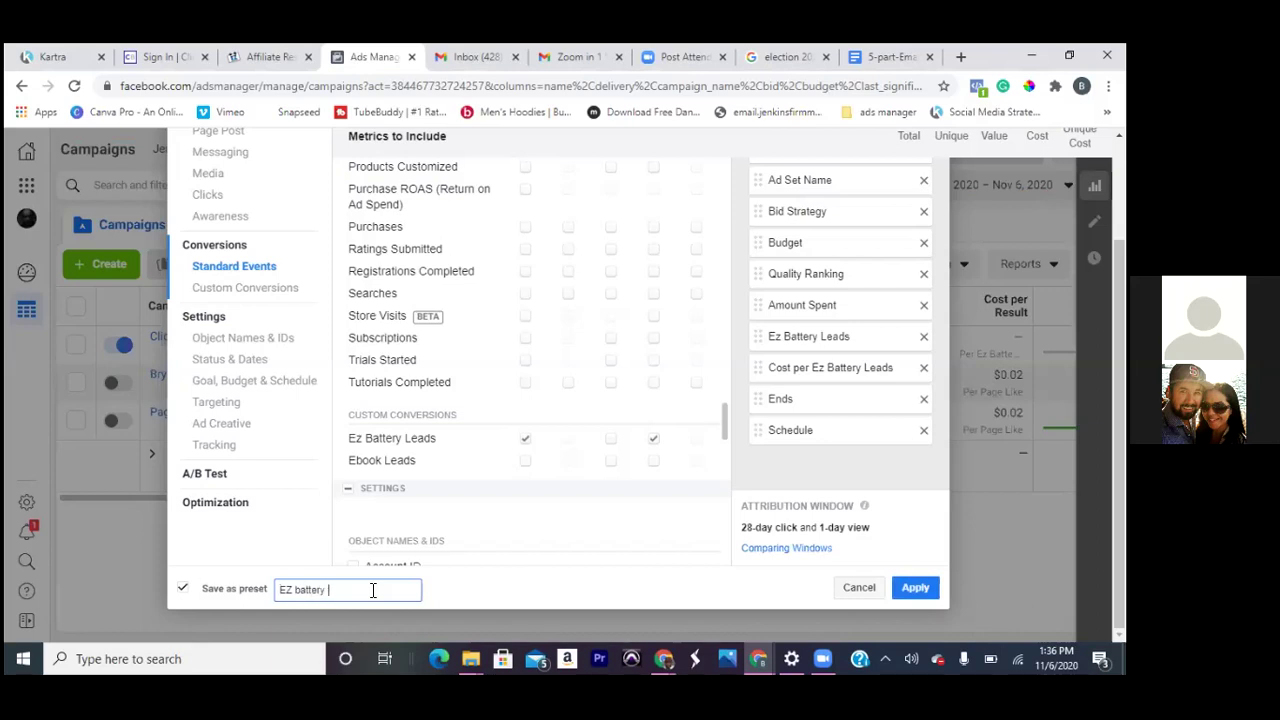
{"action": "type", "text": "Campaign"}
{"action": "left_click", "coordinate": [913, 592]}
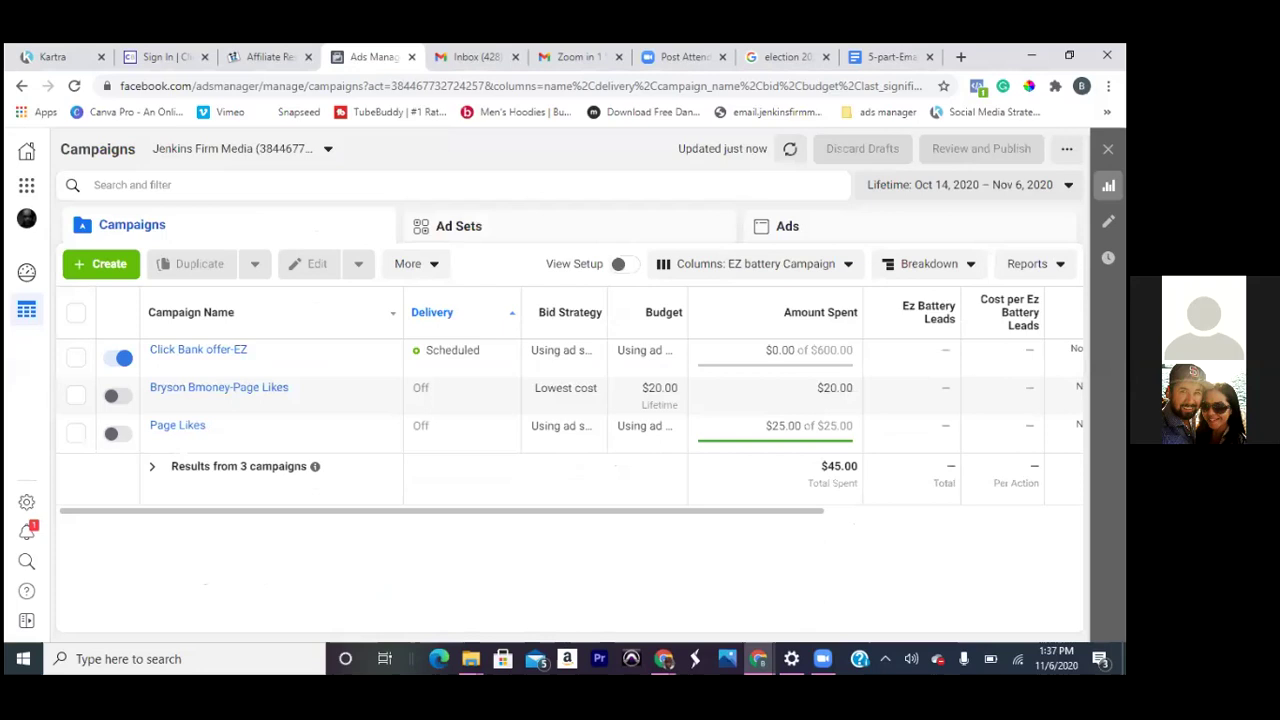
Check the customized campaign table columns and find the EZ battery Campaign preset among the column presets
{"action": "left_click_drag", "start_coordinate": [620, 520], "coordinate": [762, 497]}
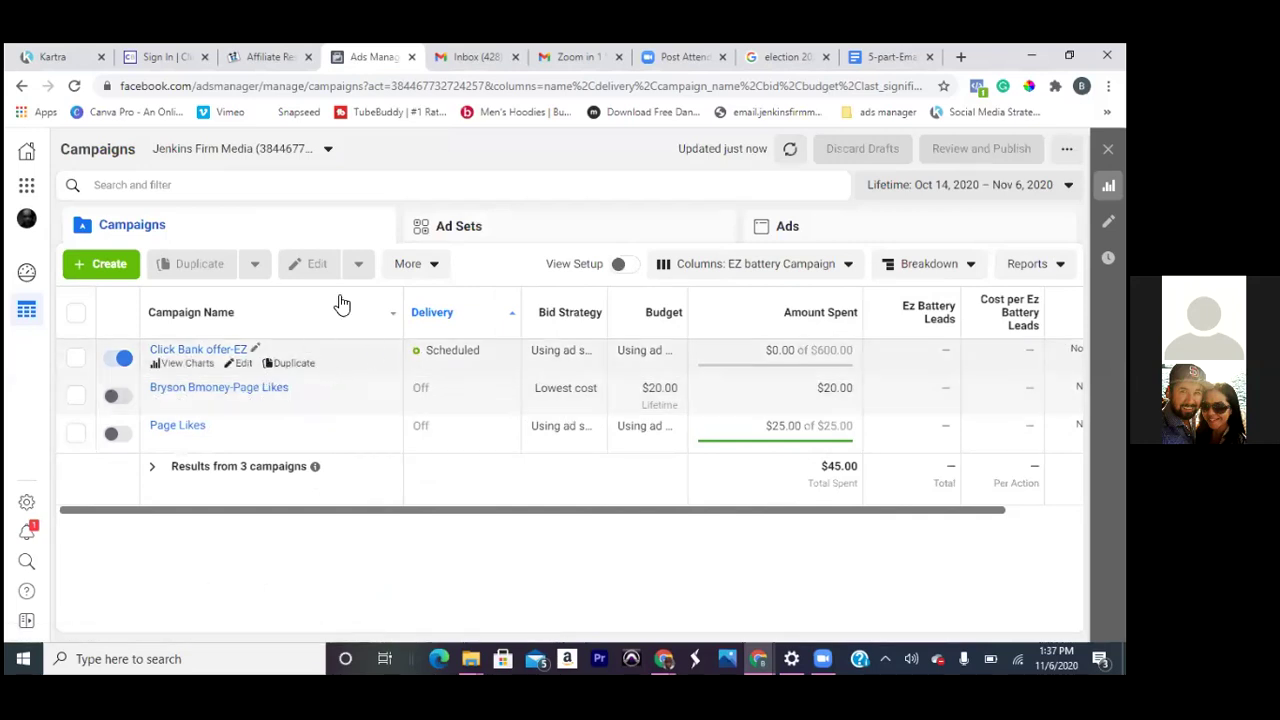
{"action": "left_click", "coordinate": [845, 268]}
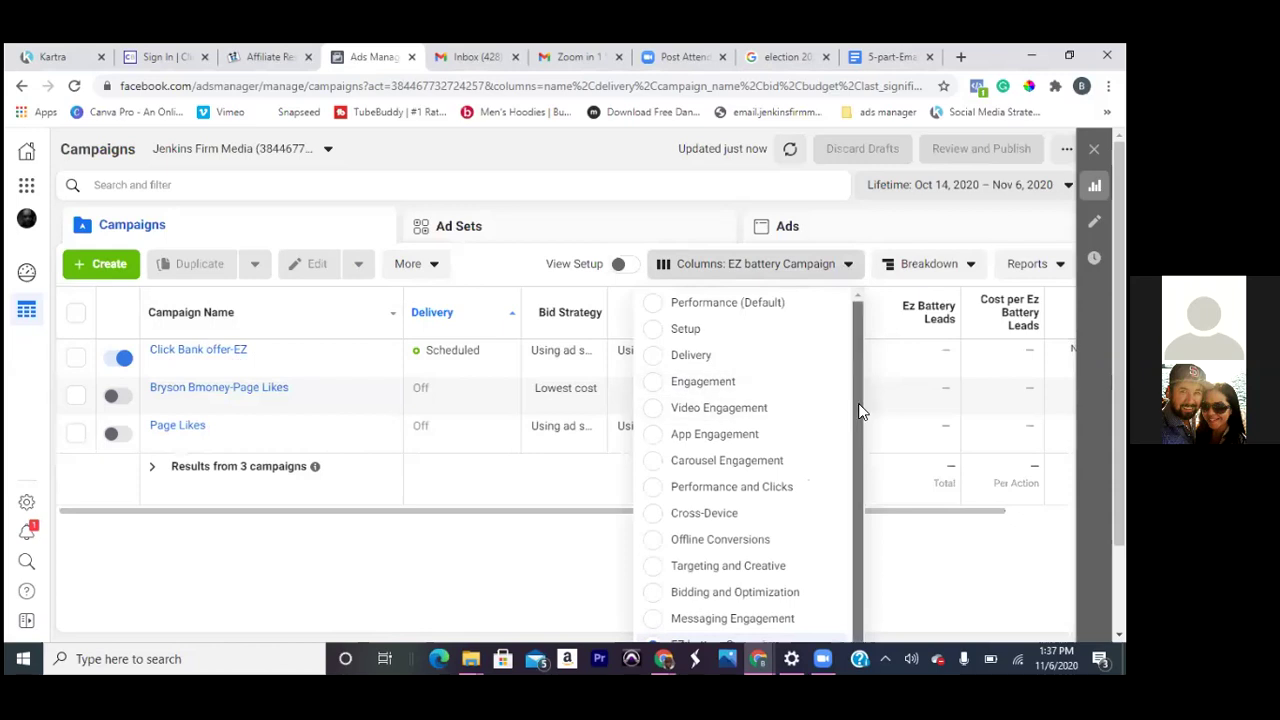
{"action": "scroll", "coordinate": [858, 403], "scroll_direction": "down", "scroll_amount": 1}
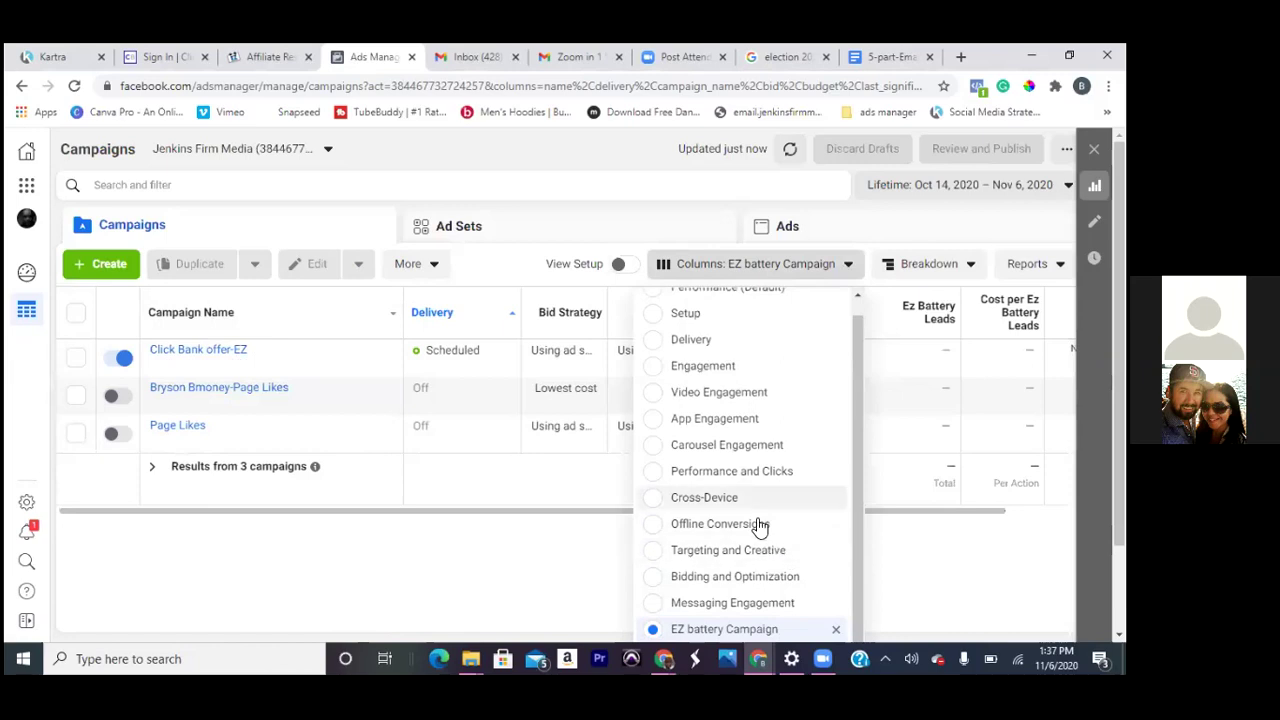
{"action": "left_click", "coordinate": [903, 545]}
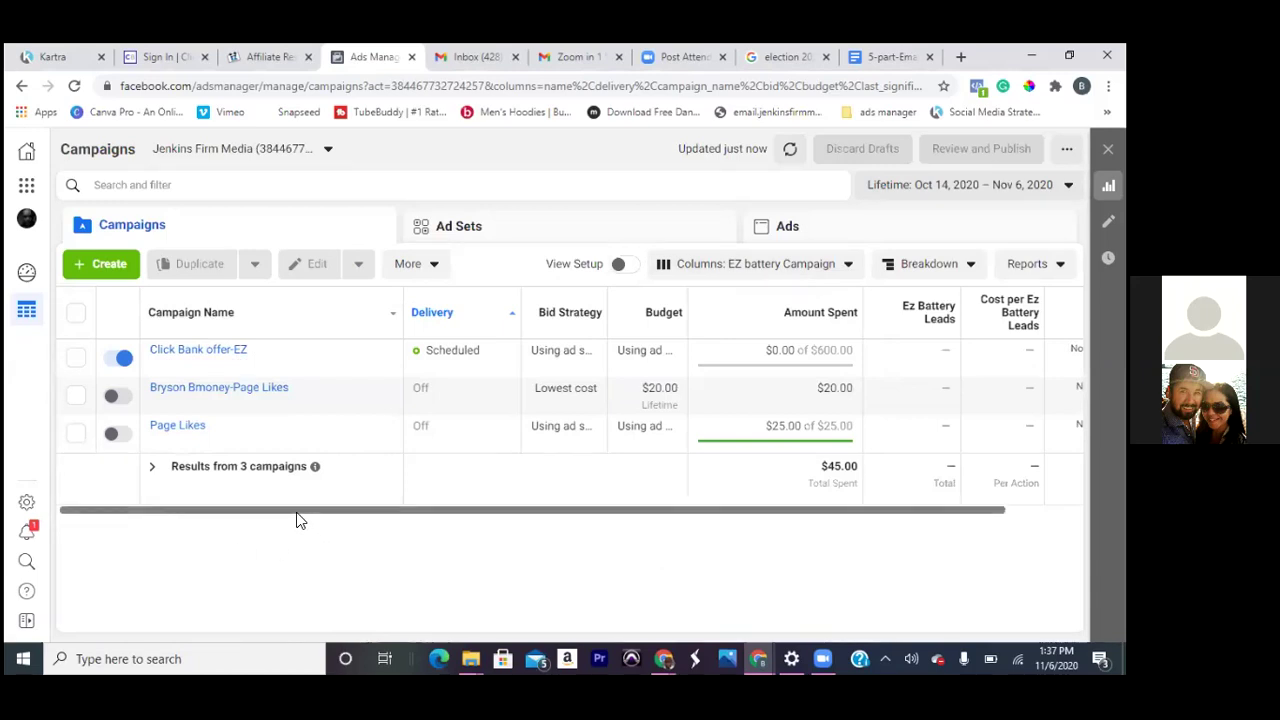
{"action": "left_click_drag", "start_coordinate": [297, 514], "coordinate": [409, 523]}
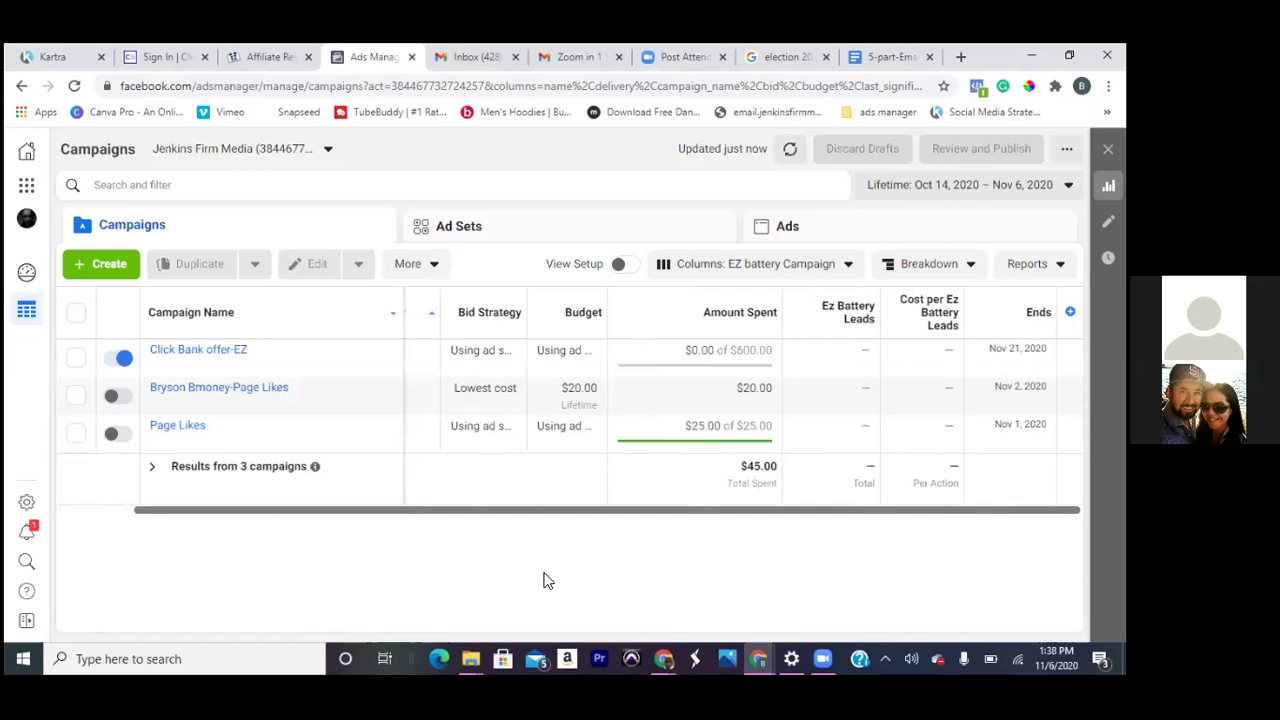
{"action": "scroll", "coordinate": [517, 580], "scroll_direction": "left", "scroll_amount": 3}
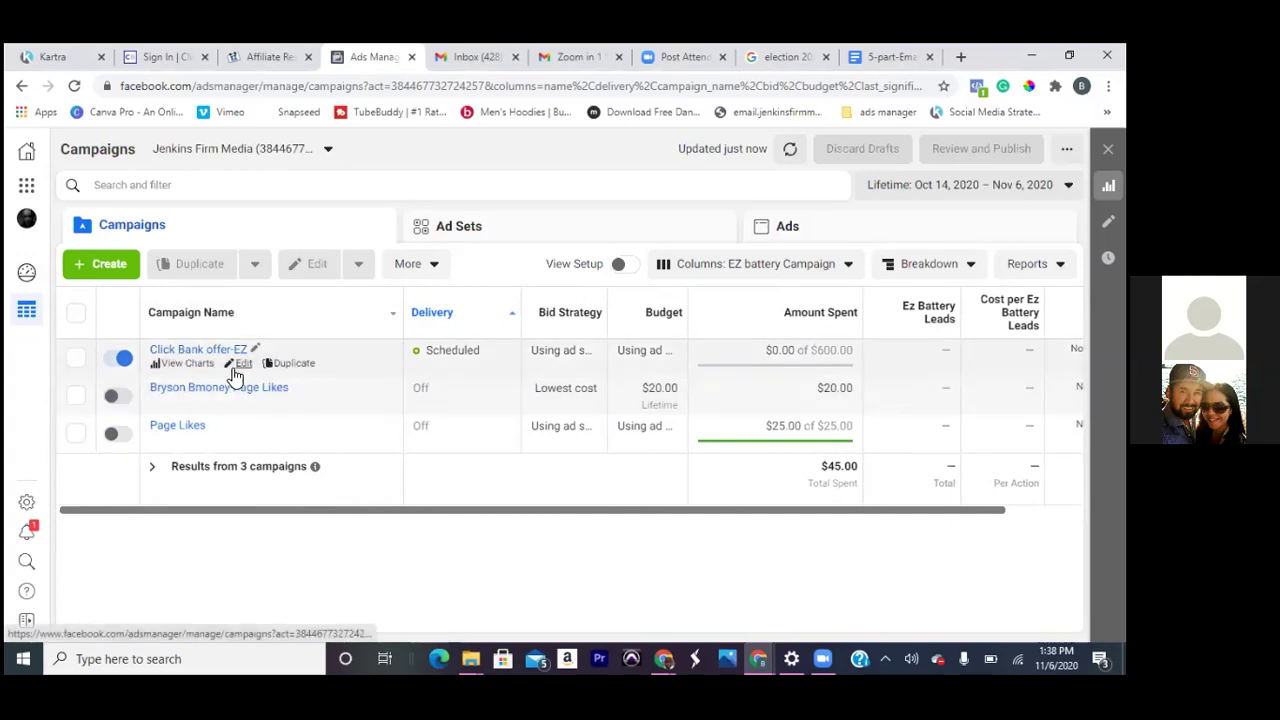
Select the Click Bank offer-EZ campaign and review the ads that belong to it
{"action": "left_click", "coordinate": [73, 366]}
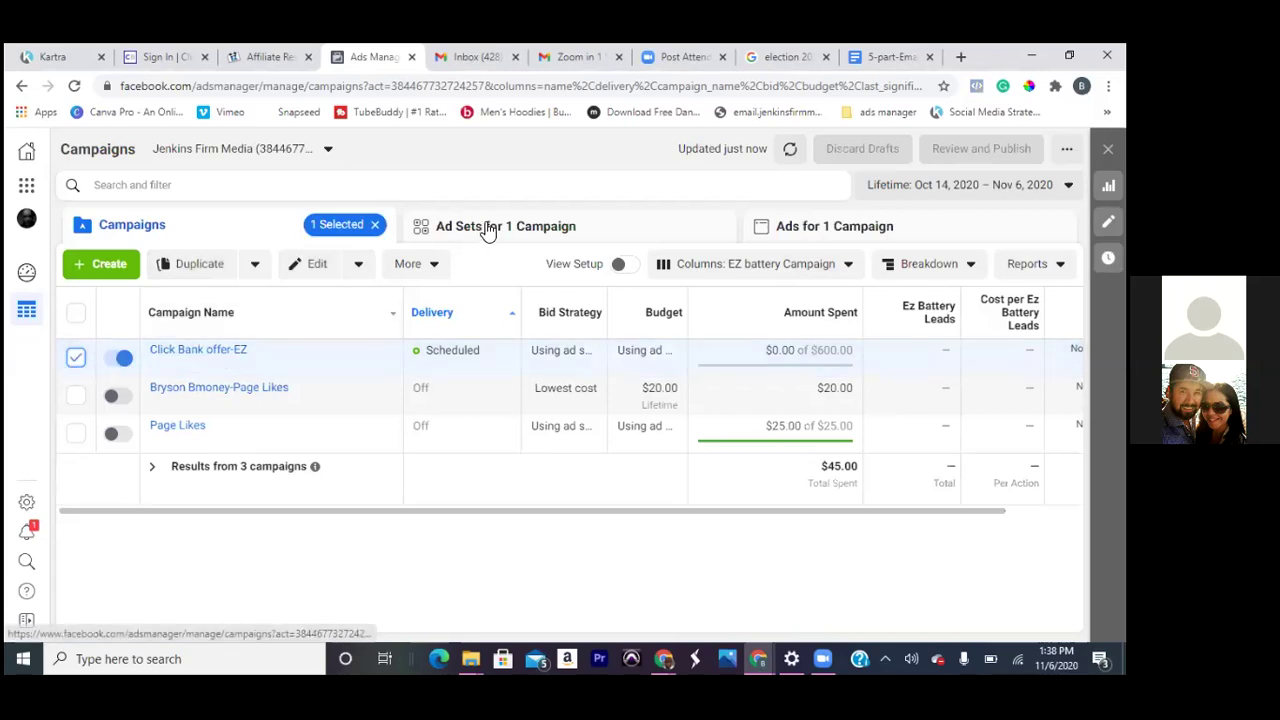
{"action": "left_click", "coordinate": [800, 232]}
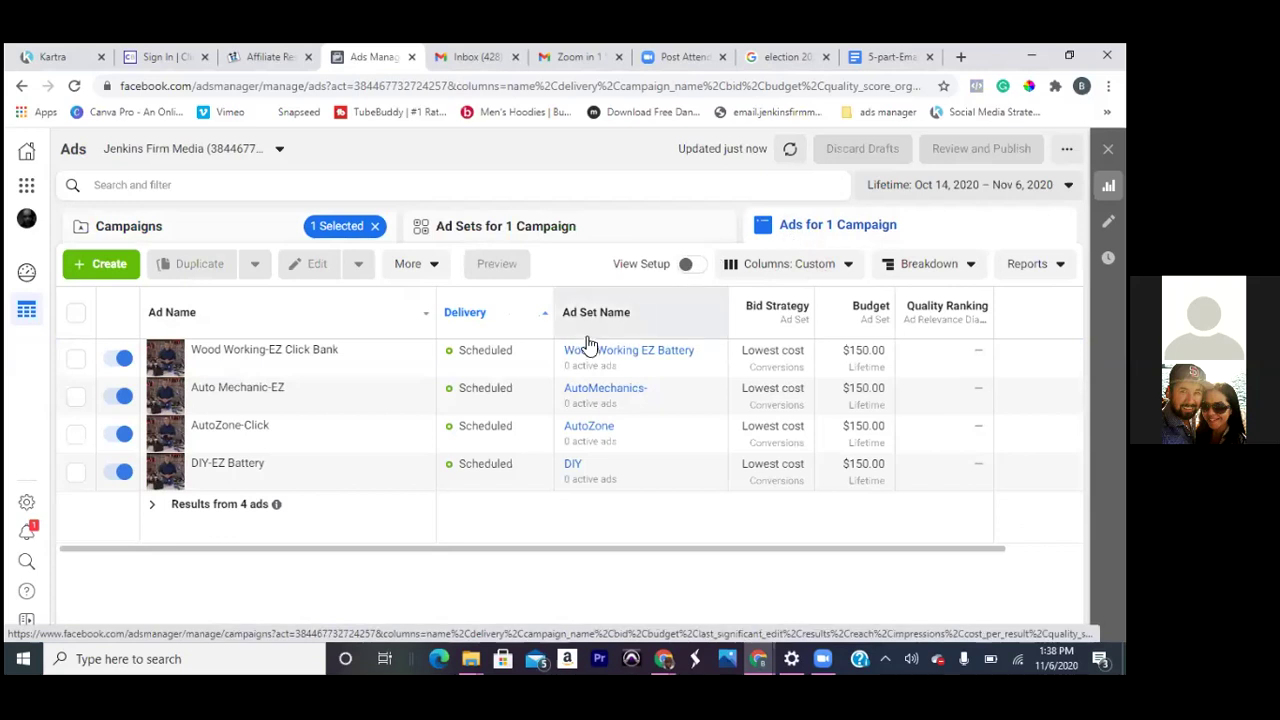
{"action": "left_click", "coordinate": [488, 228]}
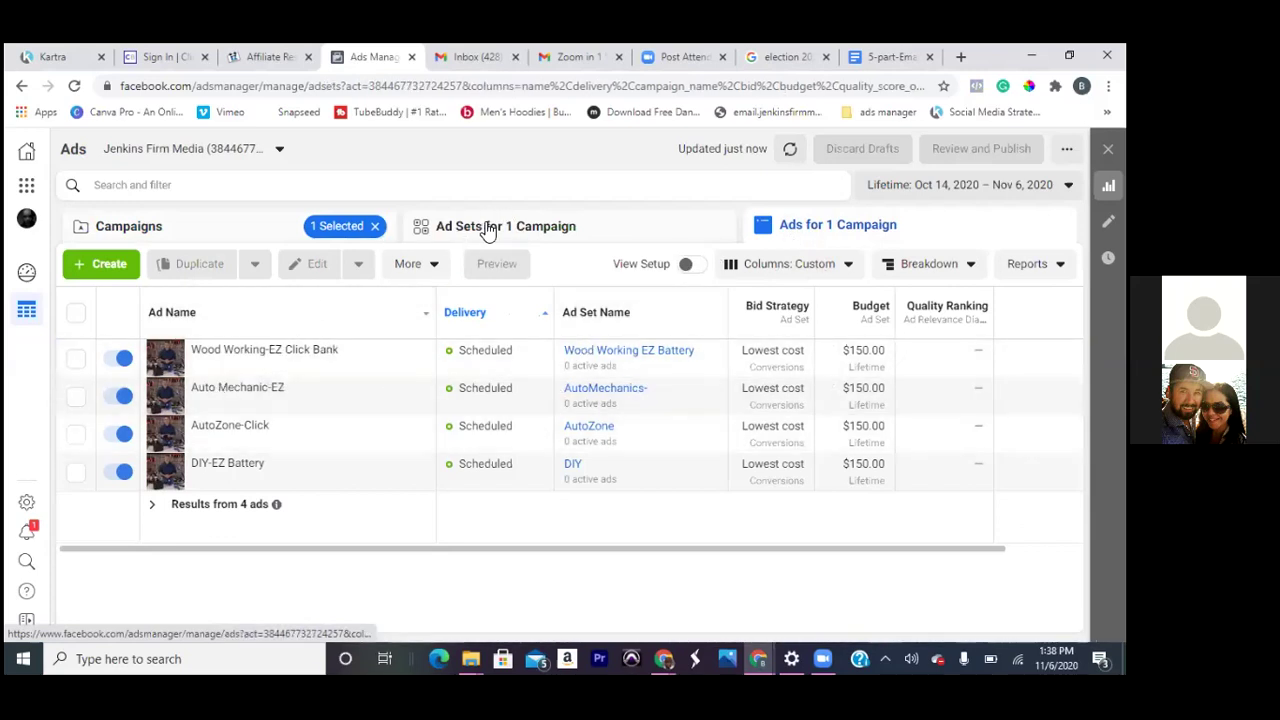
{"action": "left_click", "coordinate": [778, 235]}
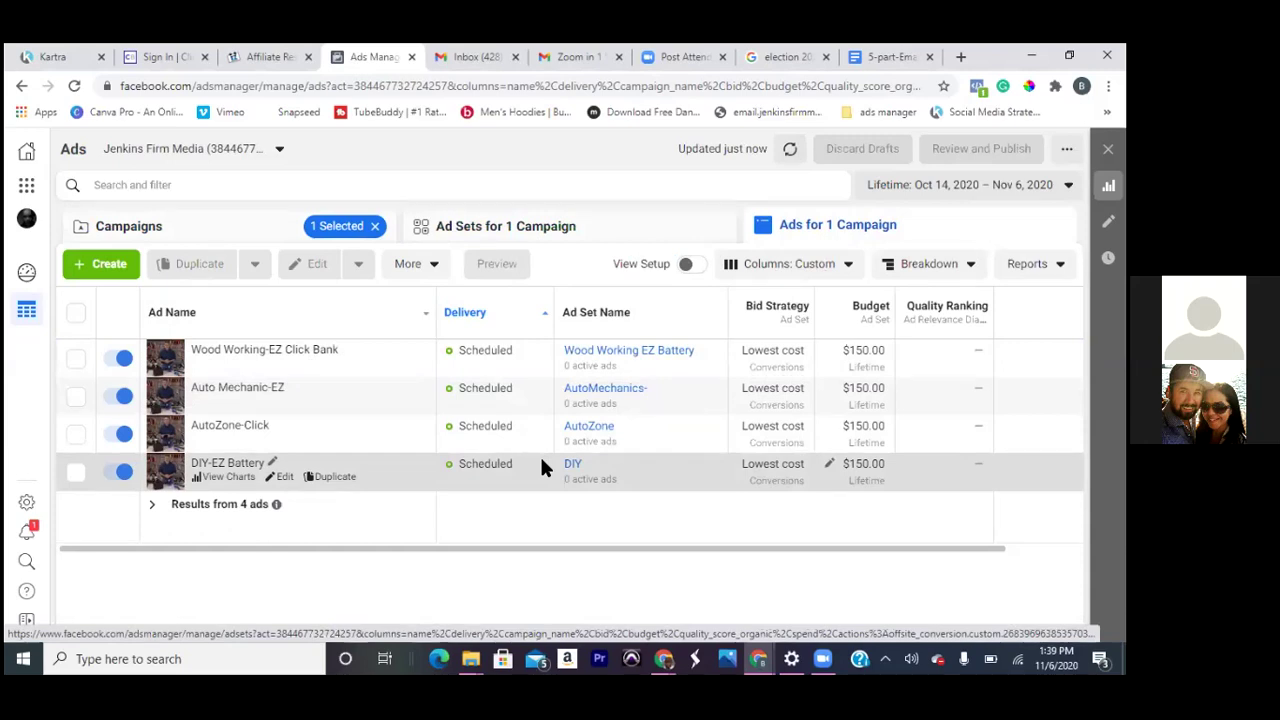
Review the campaign's ad sets across the budget, amount spent, Ez Battery Leads, cost per lead, end date and schedule columns
{"action": "left_click", "coordinate": [518, 236]}
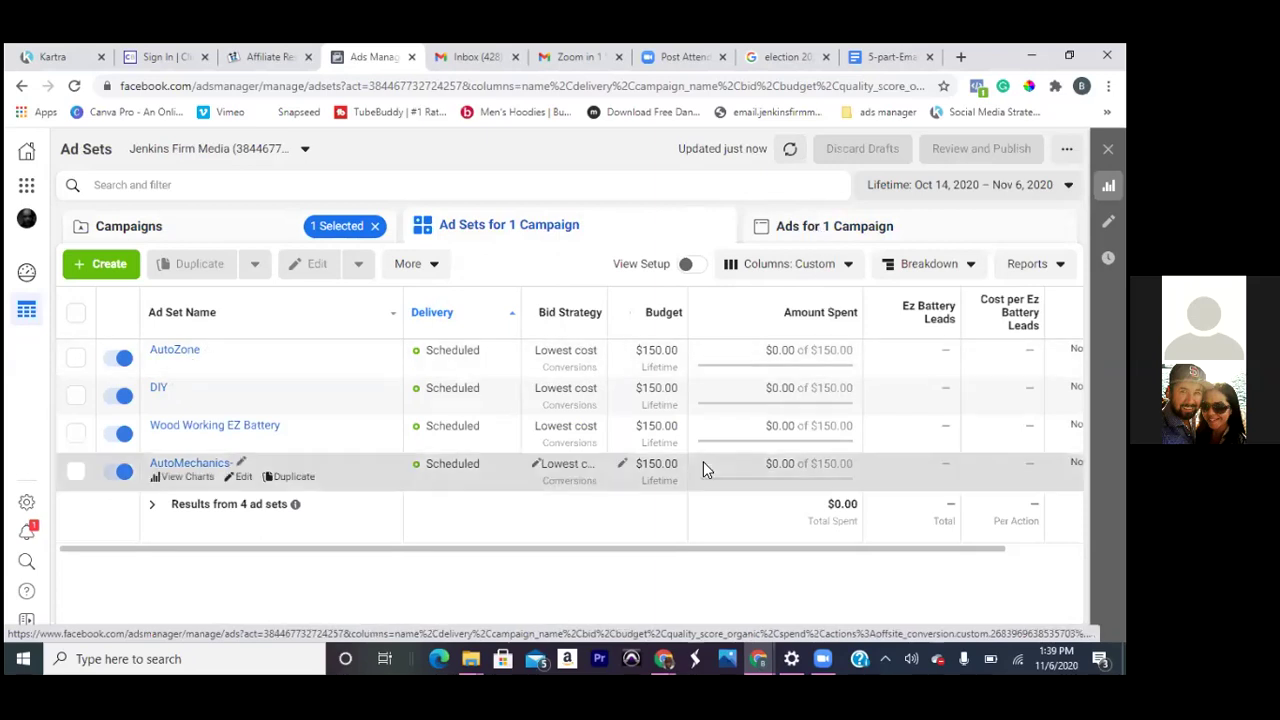
{"action": "scroll", "coordinate": [828, 548], "scroll_direction": "right", "scroll_amount": 1}
{"action": "scroll", "coordinate": [850, 540], "scroll_direction": "right", "scroll_amount": 5}
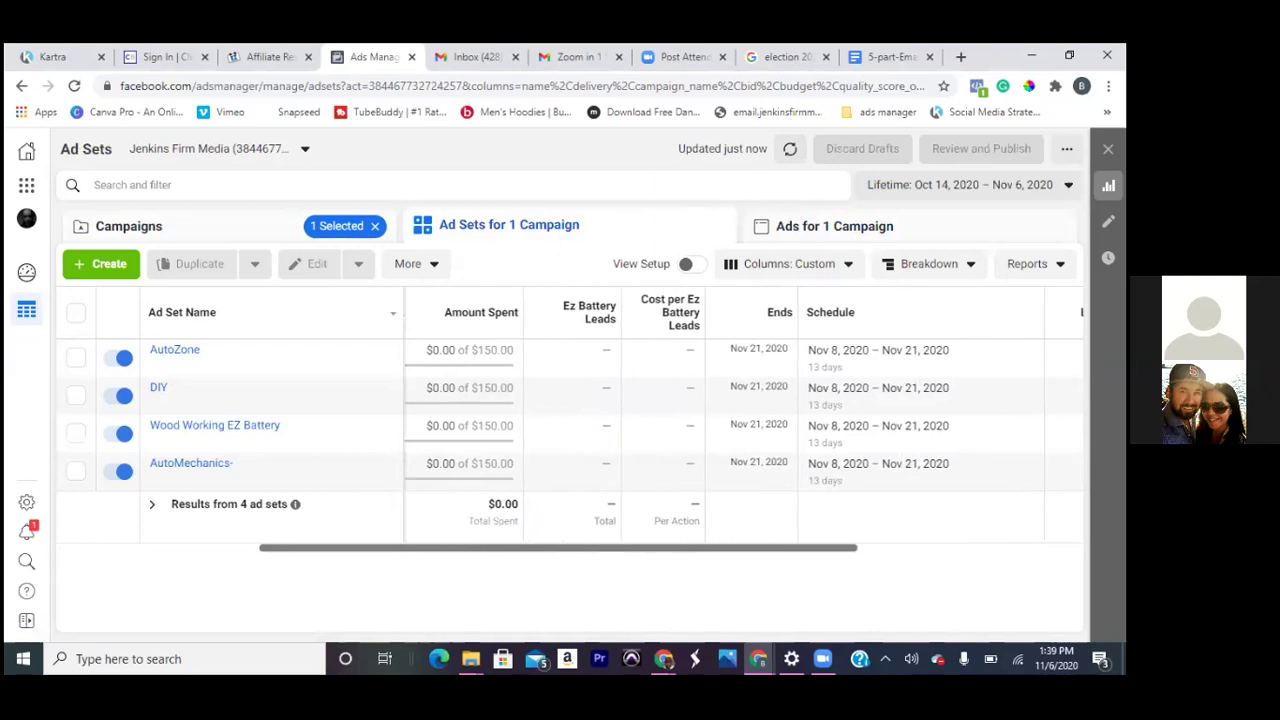
{"action": "scroll", "coordinate": [943, 543], "scroll_direction": "left", "scroll_amount": 1}
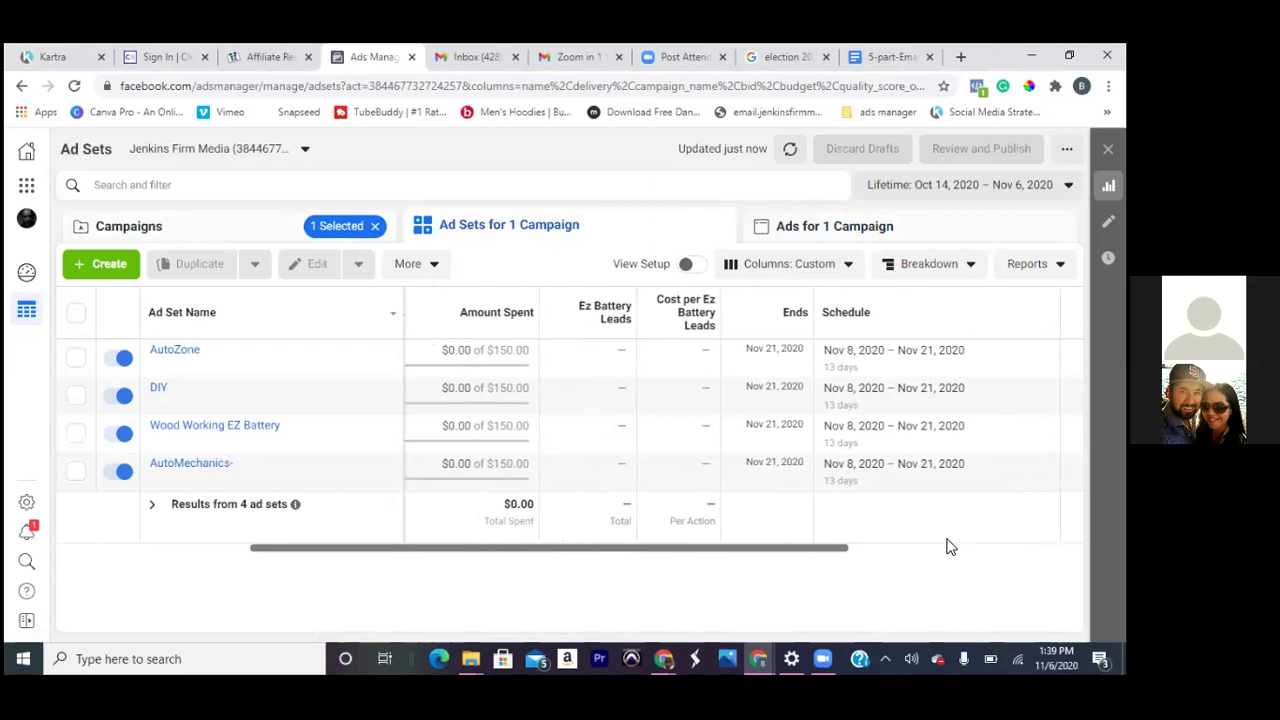
{"action": "scroll", "coordinate": [909, 542], "scroll_direction": "left", "scroll_amount": 3}
{"action": "scroll", "coordinate": [900, 555], "scroll_direction": "right", "scroll_amount": 2}
{"action": "scroll", "coordinate": [920, 558], "scroll_direction": "right", "scroll_amount": 2}
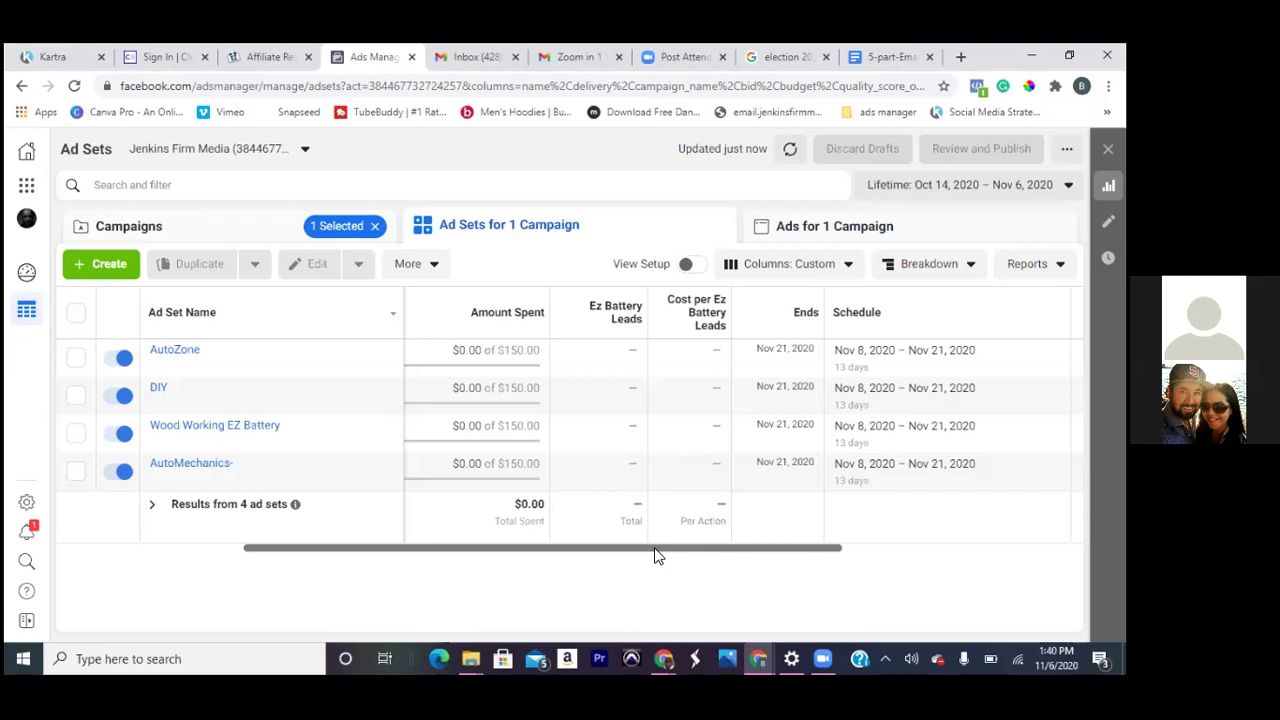
{"action": "left_click_drag", "start_coordinate": [656, 556], "coordinate": [421, 548]}
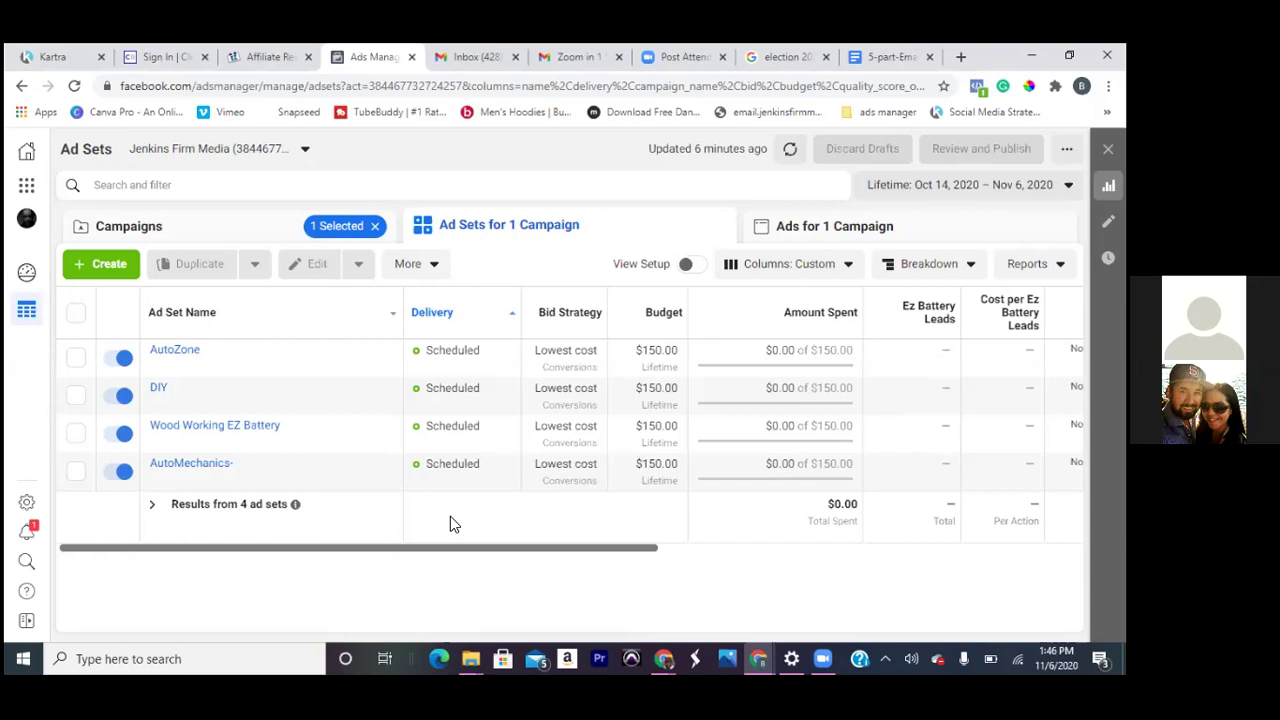
Look over the campaign's ads, and drill down from the Click Bank offer-EZ campaign through its AutoZone ad set to that set's ad
{"action": "left_click", "coordinate": [812, 230]}
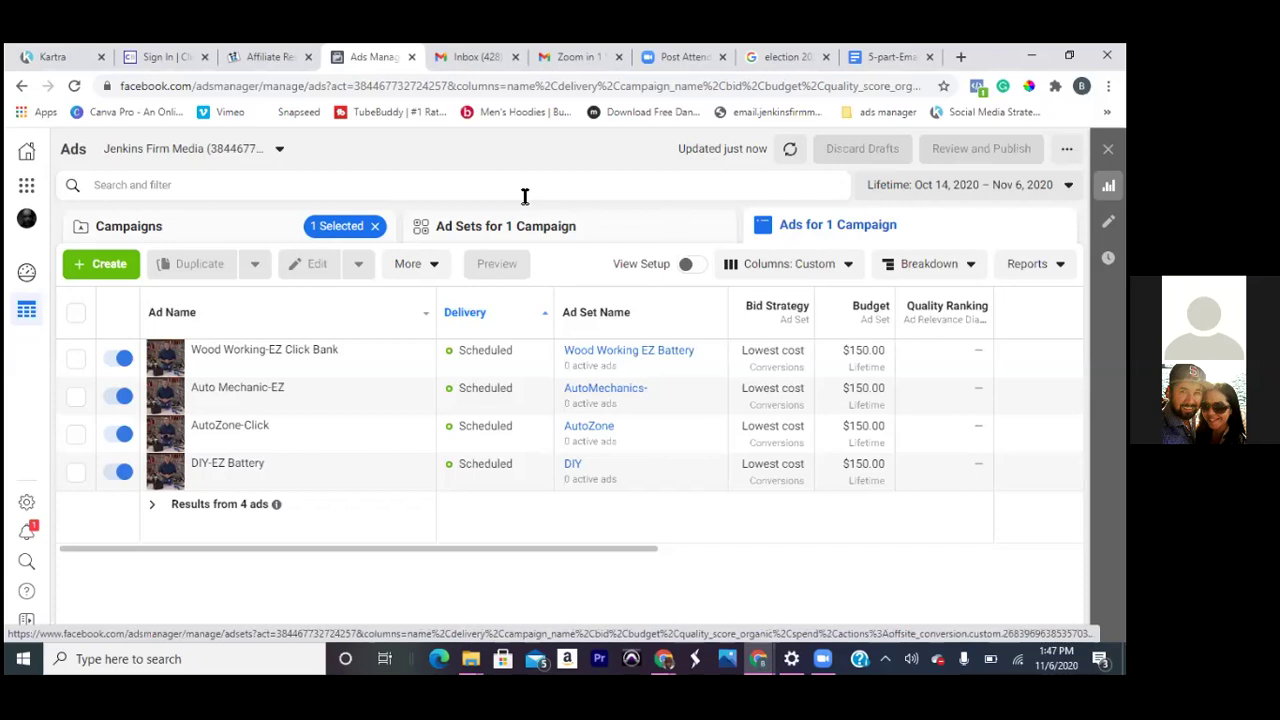
{"action": "left_click", "coordinate": [262, 237]}
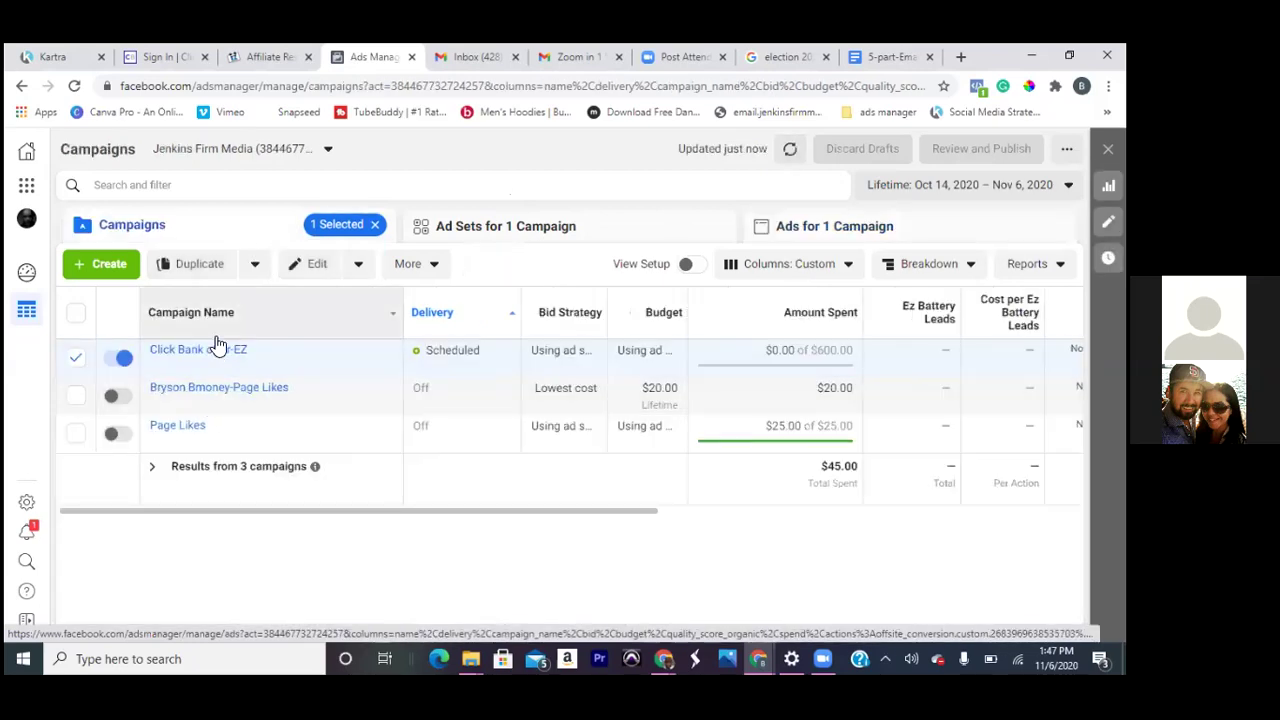
{"action": "left_click", "coordinate": [218, 352]}
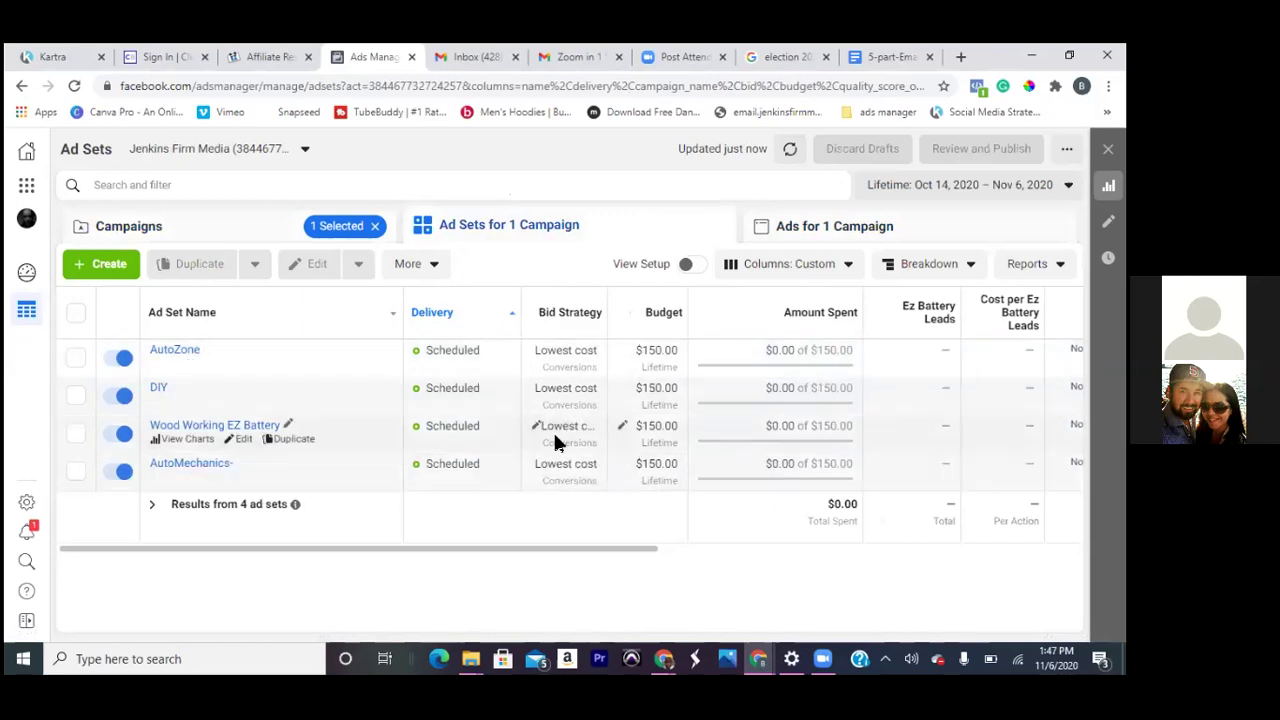
{"action": "left_click", "coordinate": [185, 350]}
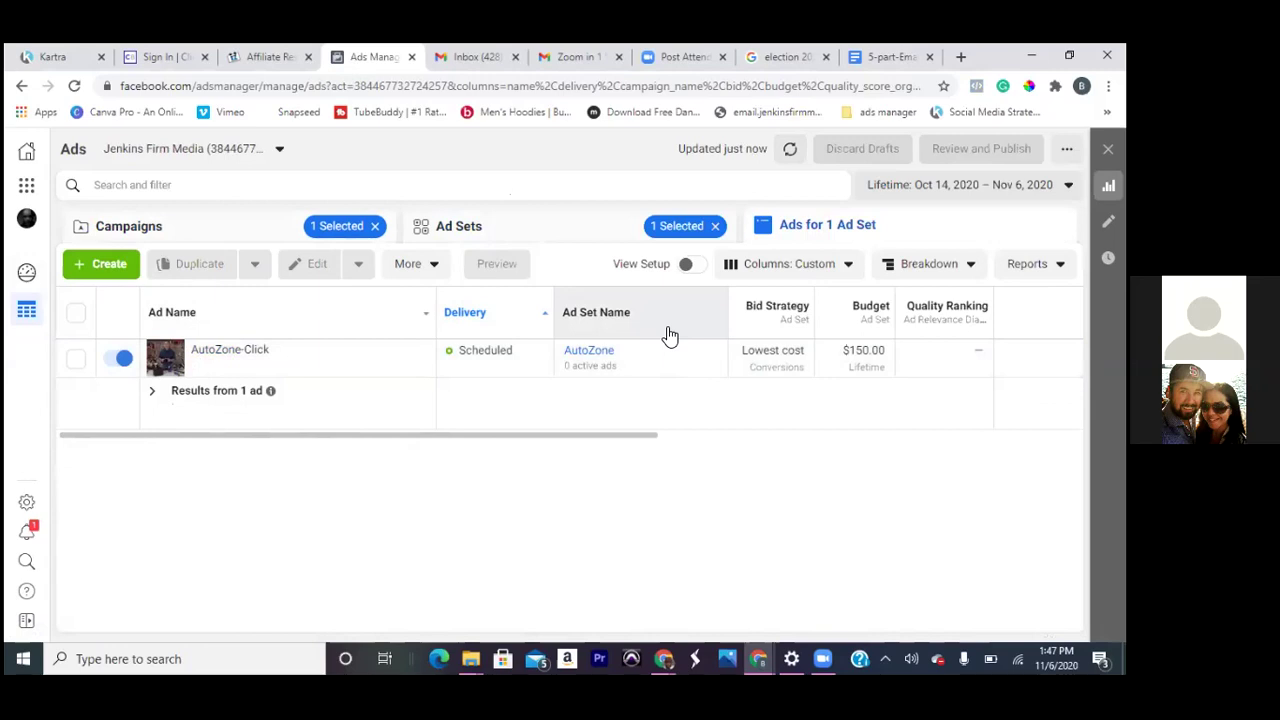
Return to the campaign list and open the Click Bank offer-EZ campaign for editing
{"action": "left_click", "coordinate": [237, 228]}
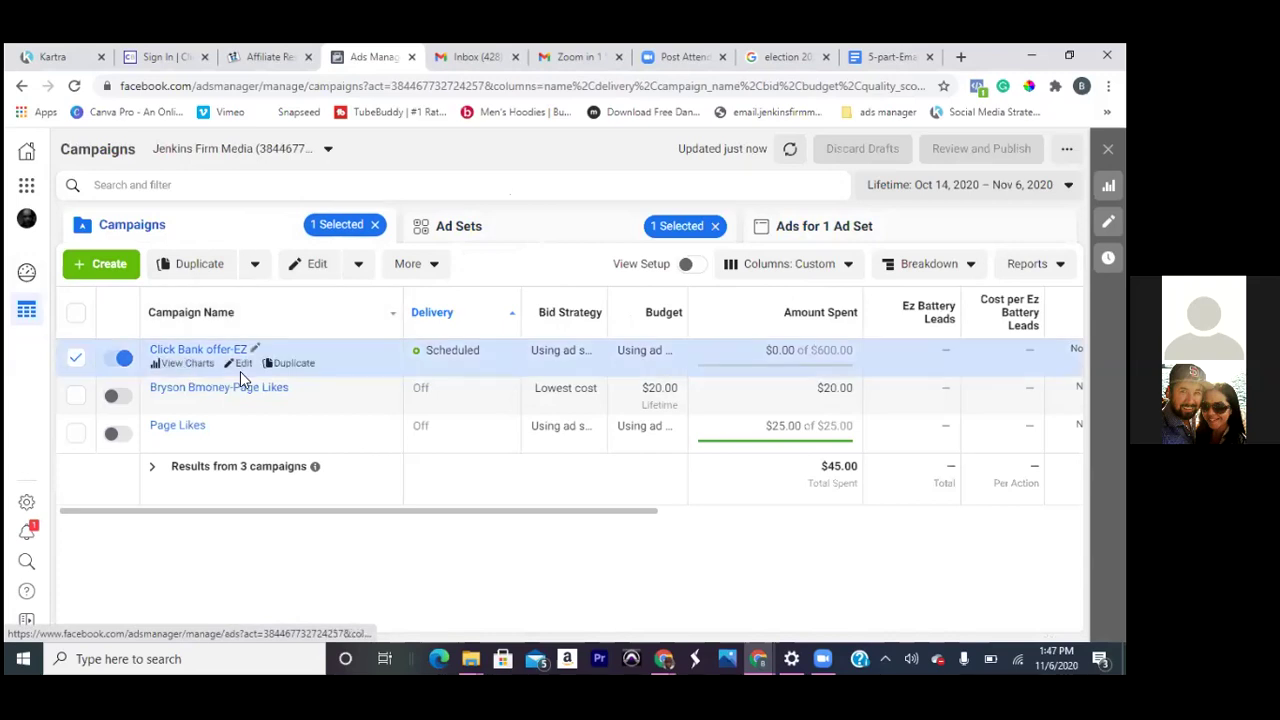
{"action": "left_click", "coordinate": [242, 363]}
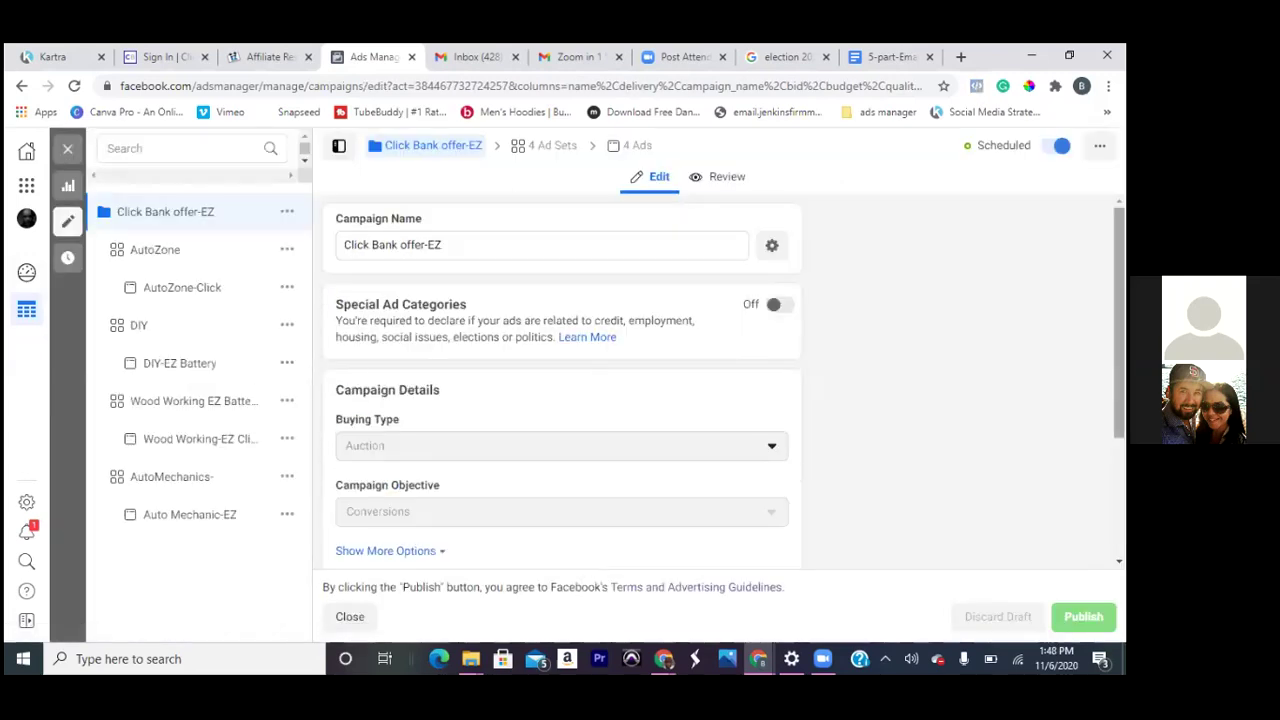
Review the Click Bank offer-EZ campaign's buying type, objective and Campaign Budget Optimization settings
{"action": "scroll", "coordinate": [720, 380], "scroll_direction": "down", "scroll_amount": 2}
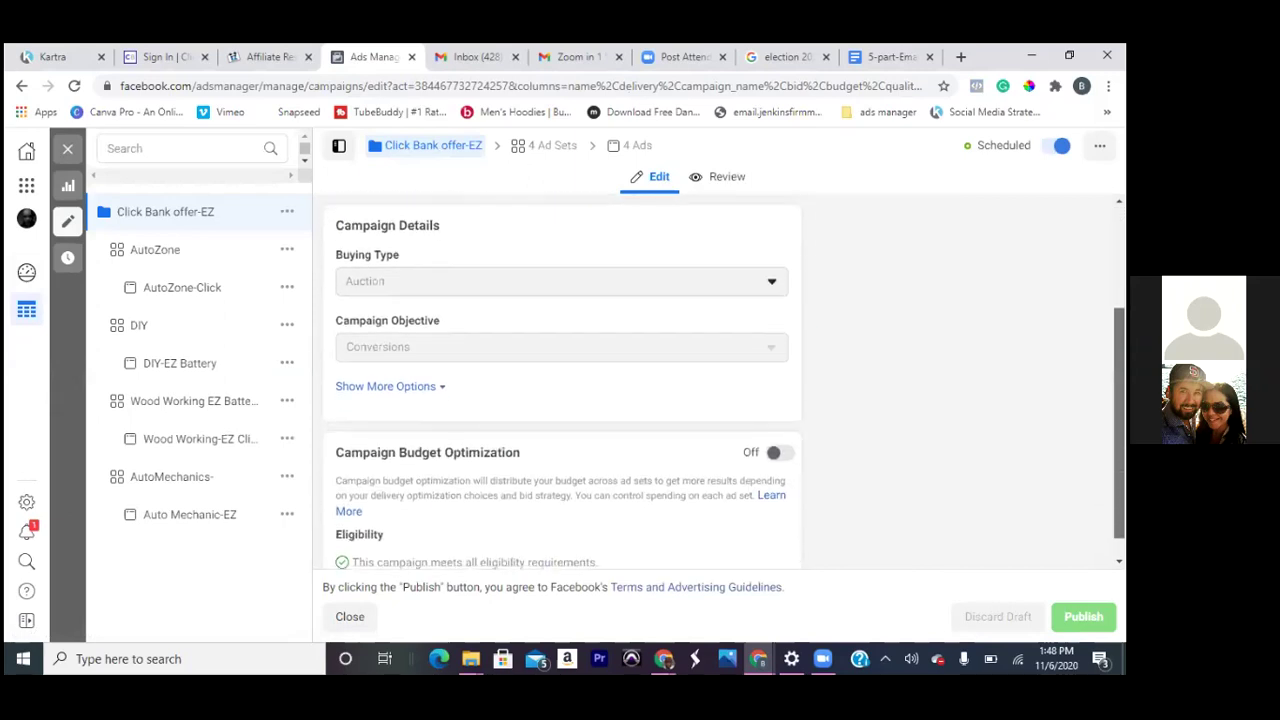
{"action": "scroll", "coordinate": [720, 380], "scroll_direction": "down", "scroll_amount": 1}
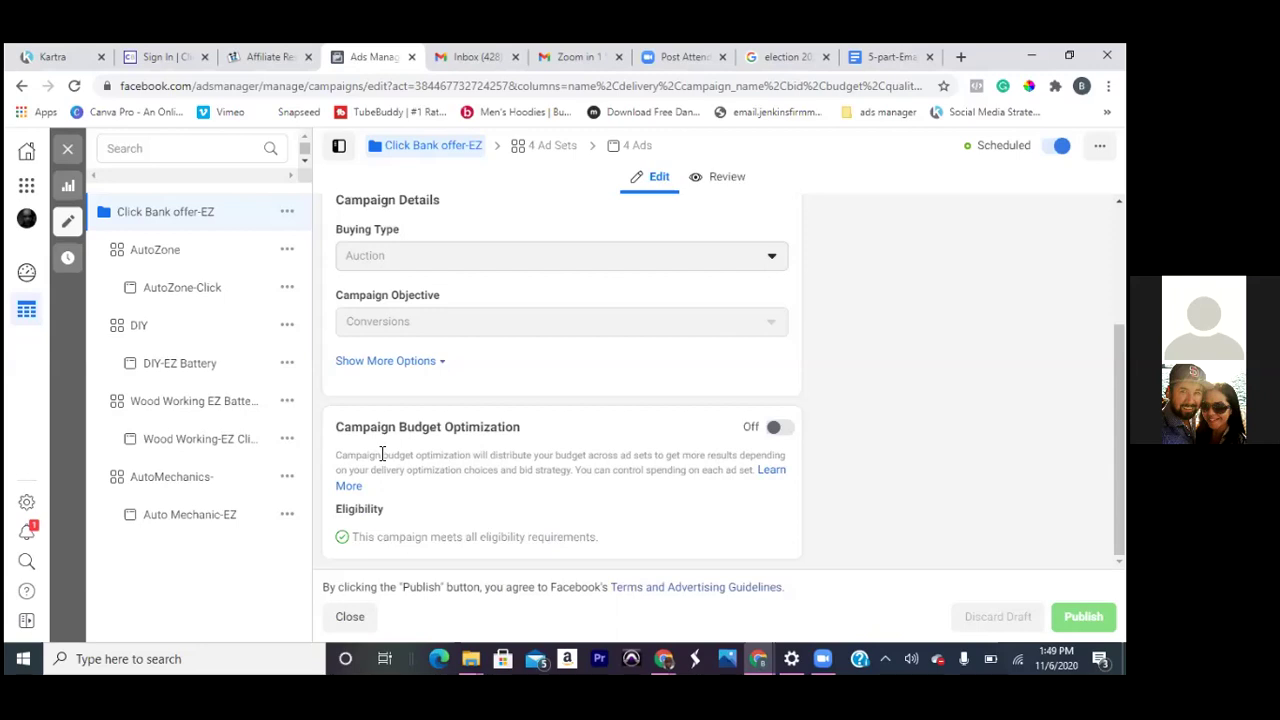
{"action": "left_click", "coordinate": [776, 426]}
{"action": "left_click", "coordinate": [695, 466]}
{"action": "scroll", "coordinate": [560, 380], "scroll_direction": "up", "scroll_amount": 2}
{"action": "scroll", "coordinate": [560, 380], "scroll_direction": "down", "scroll_amount": 2}
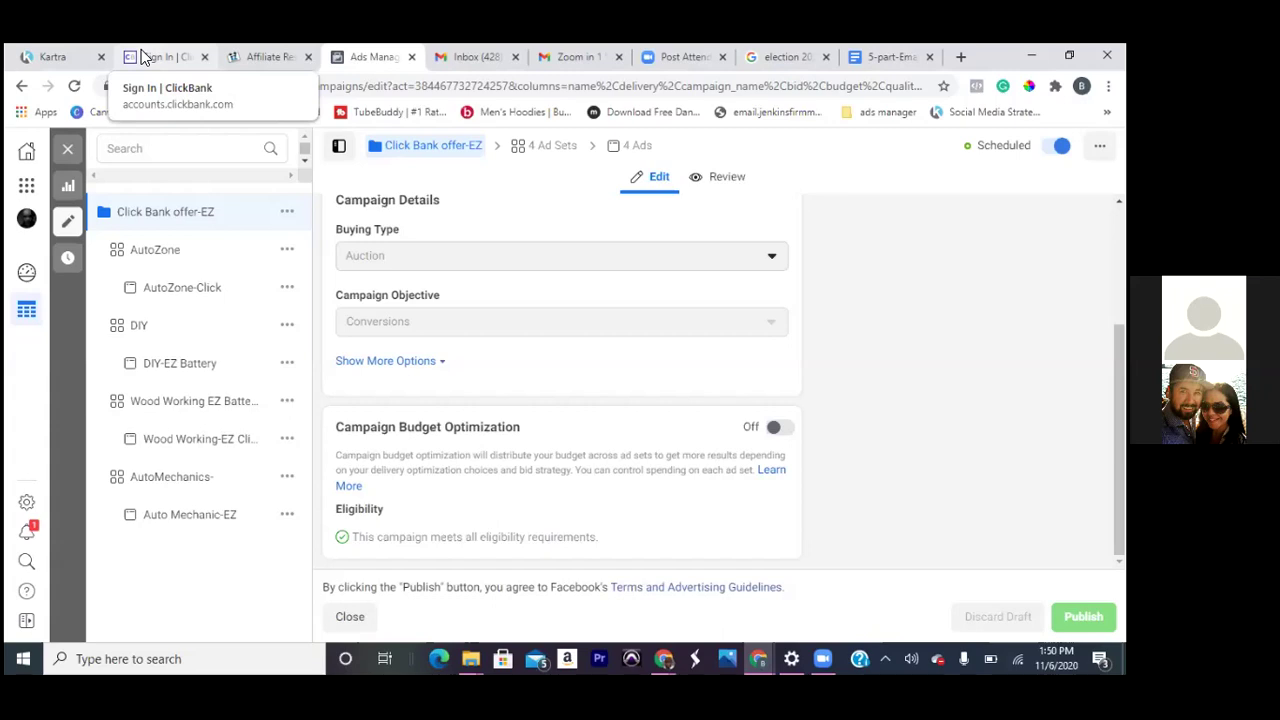
Leave the campaign editor for Events Manager and review the pixel's activity and its PageView and Lead events
{"action": "left_click", "coordinate": [27, 274]}
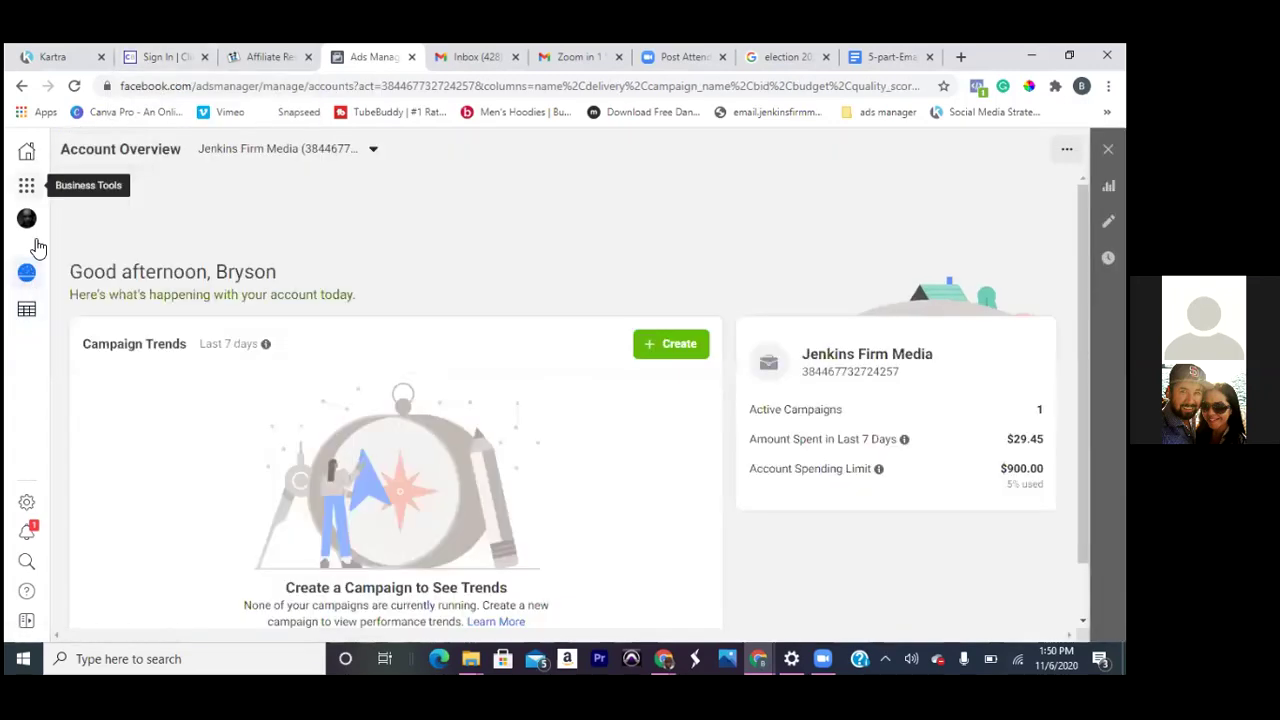
{"action": "left_click", "coordinate": [27, 185]}
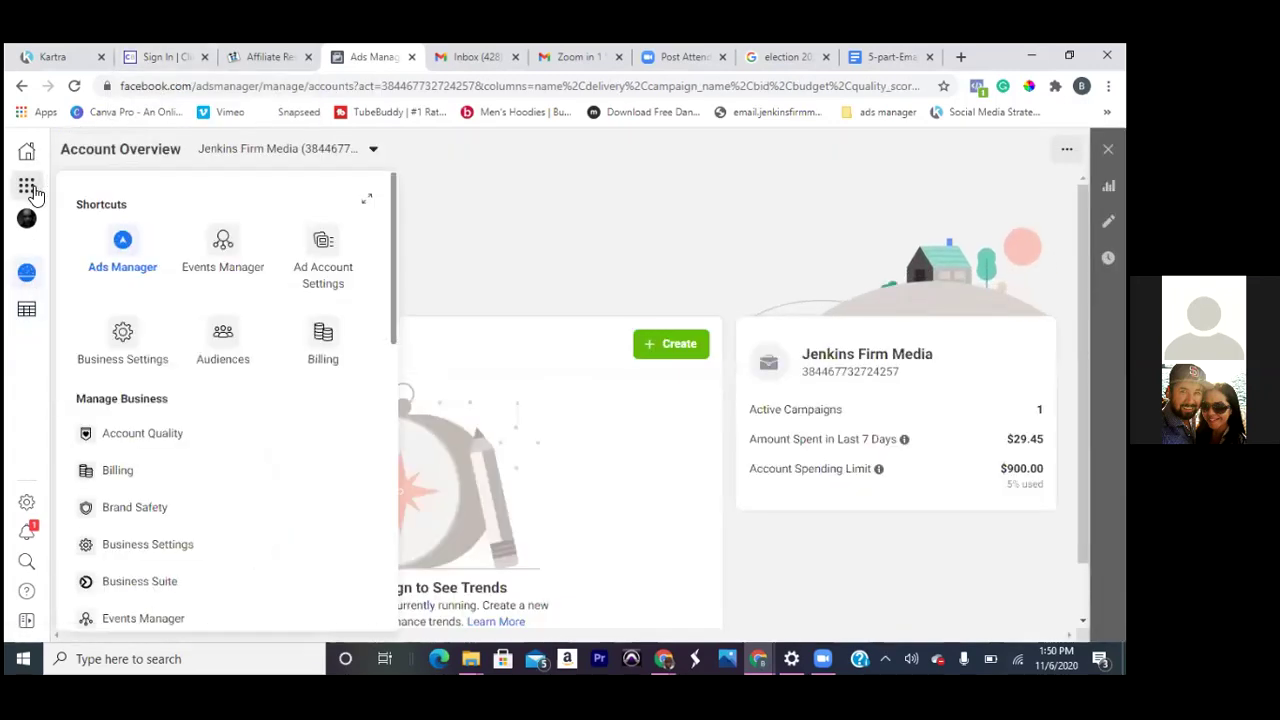
{"action": "left_click", "coordinate": [218, 265]}
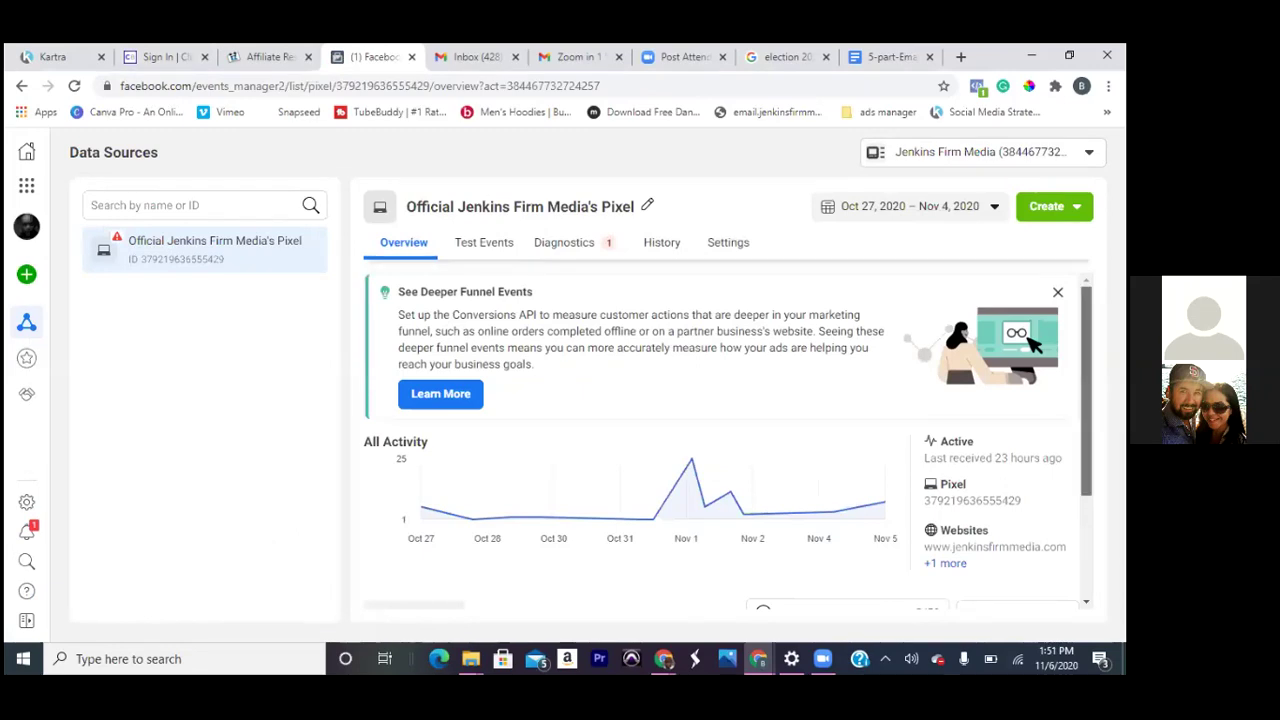
{"action": "scroll", "coordinate": [728, 441], "scroll_direction": "down", "scroll_amount": 2}
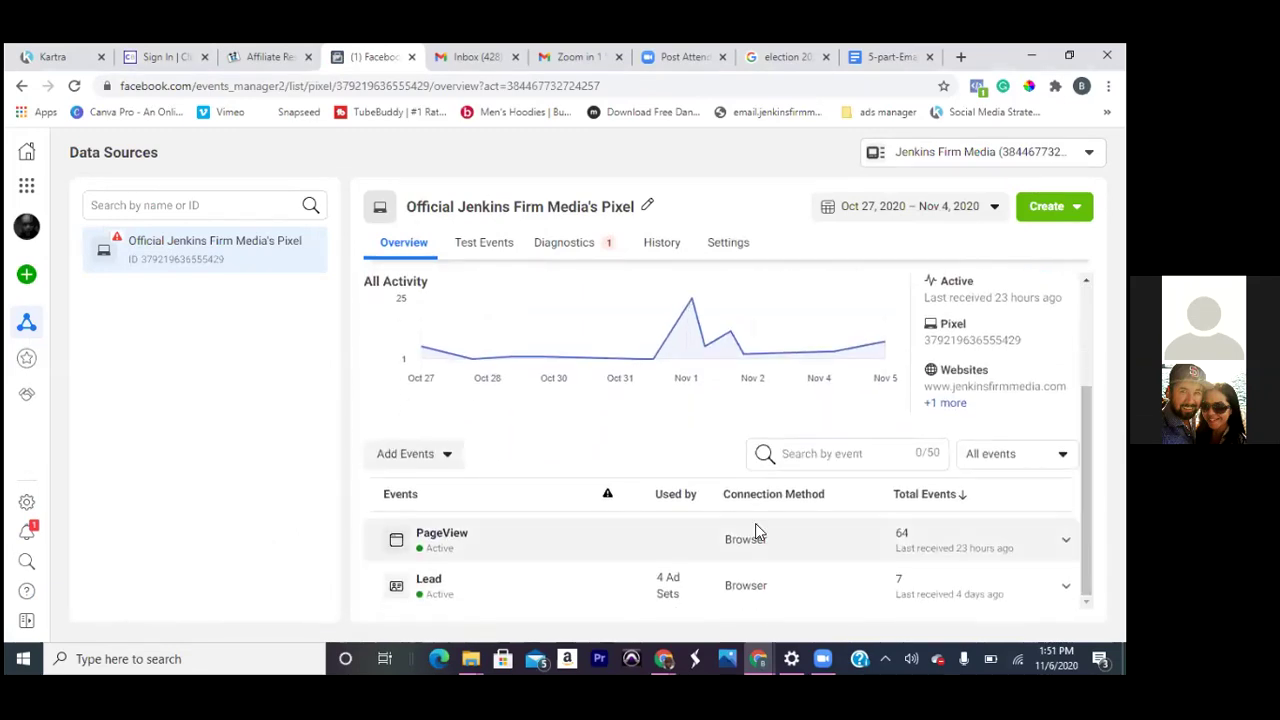
Start adding pixel events from a new website with manual code installation, and copy the pixel base code
{"action": "left_click", "coordinate": [450, 465]}
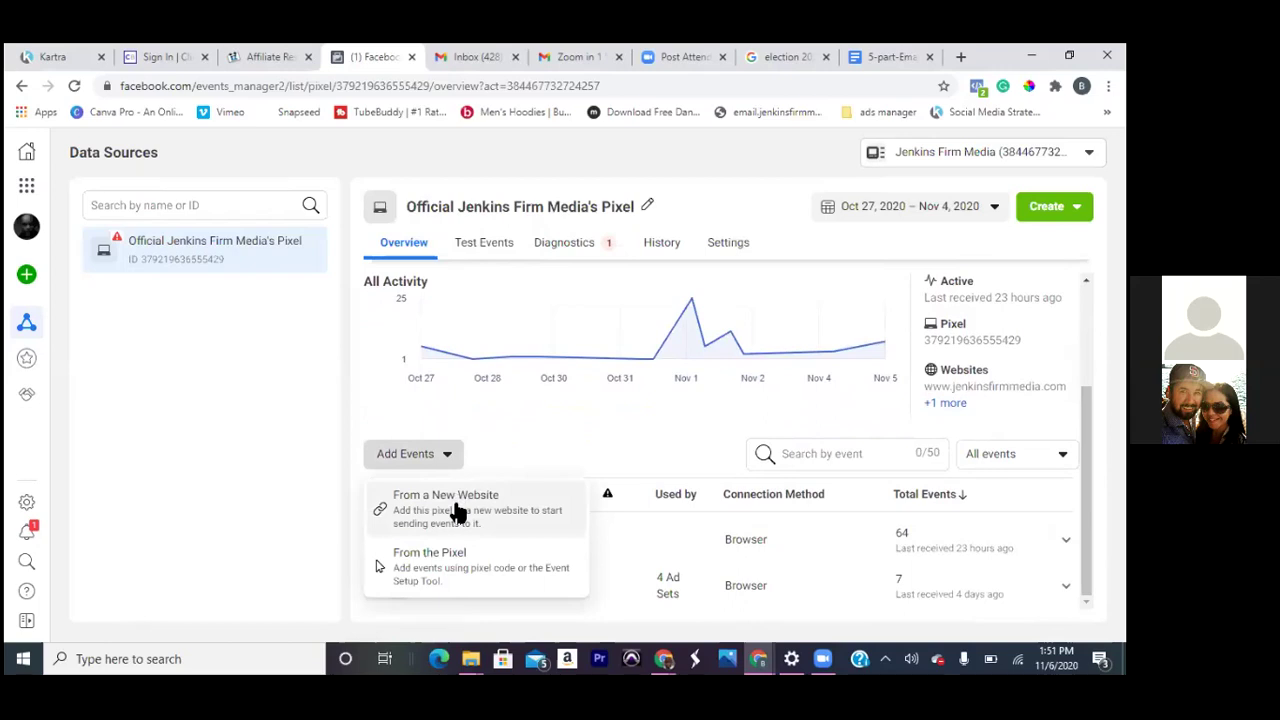
{"action": "left_click", "coordinate": [451, 500]}
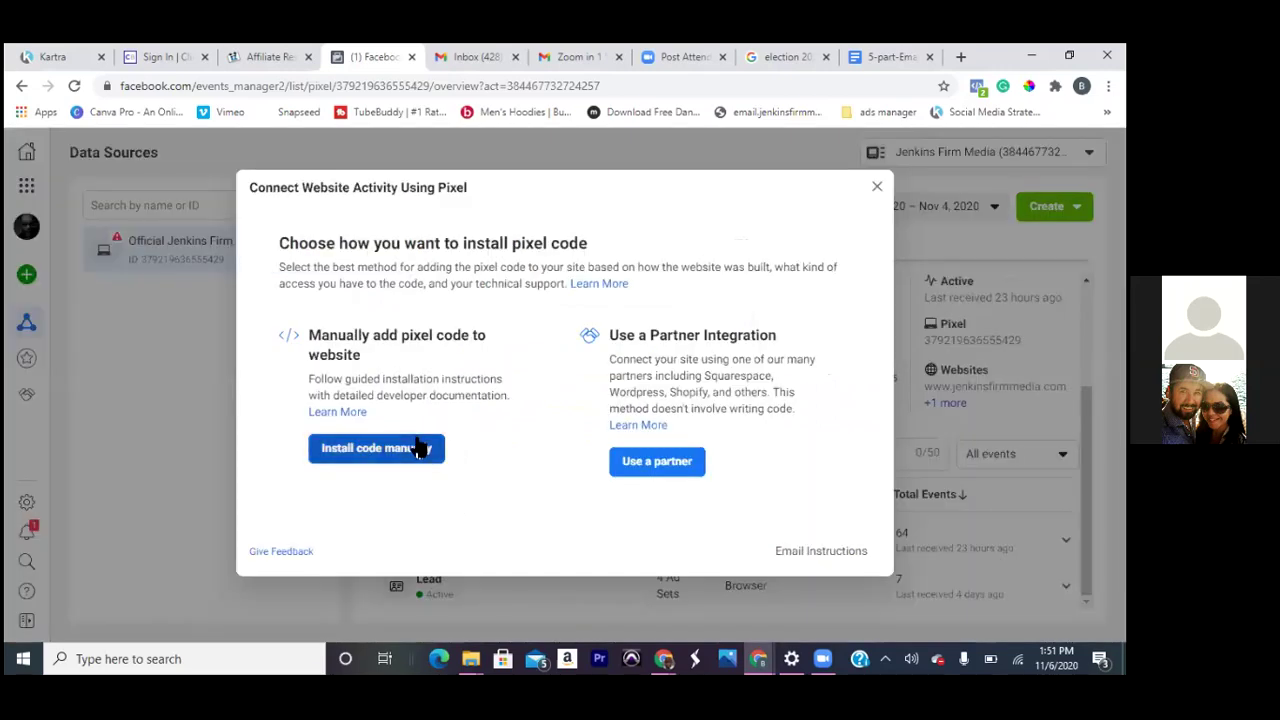
{"action": "left_click", "coordinate": [419, 449]}
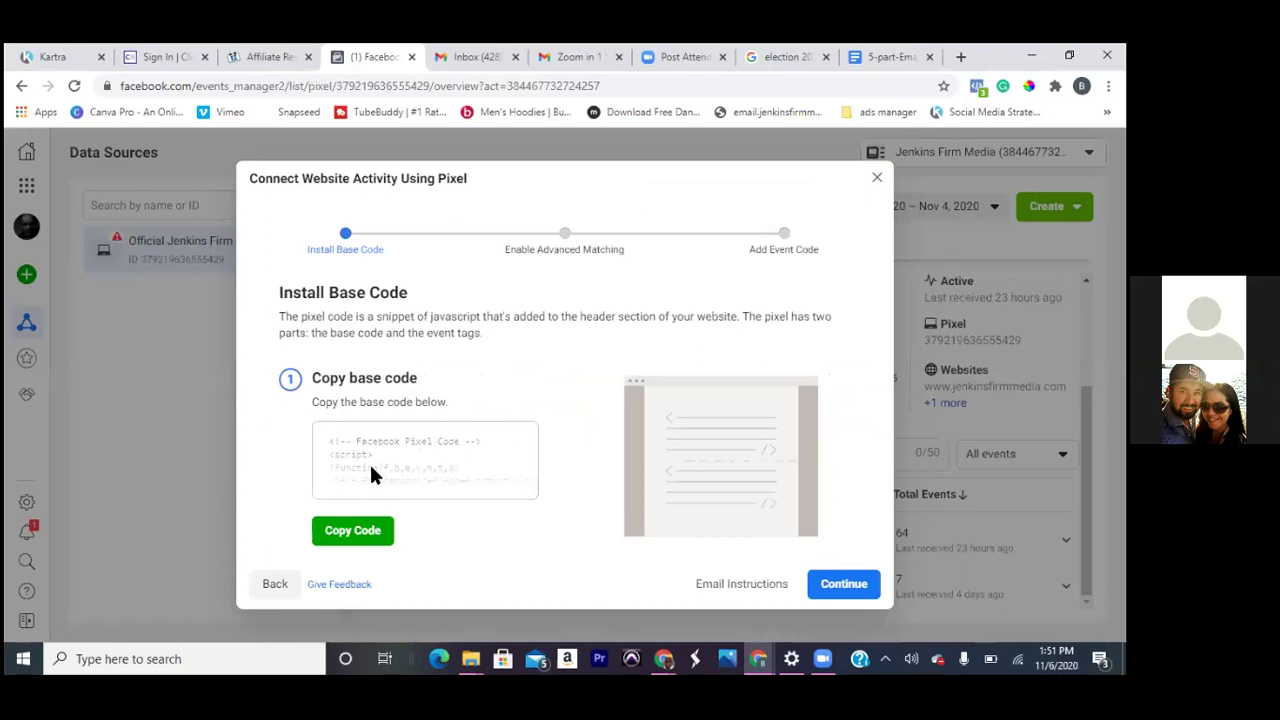
{"action": "left_click", "coordinate": [374, 537]}
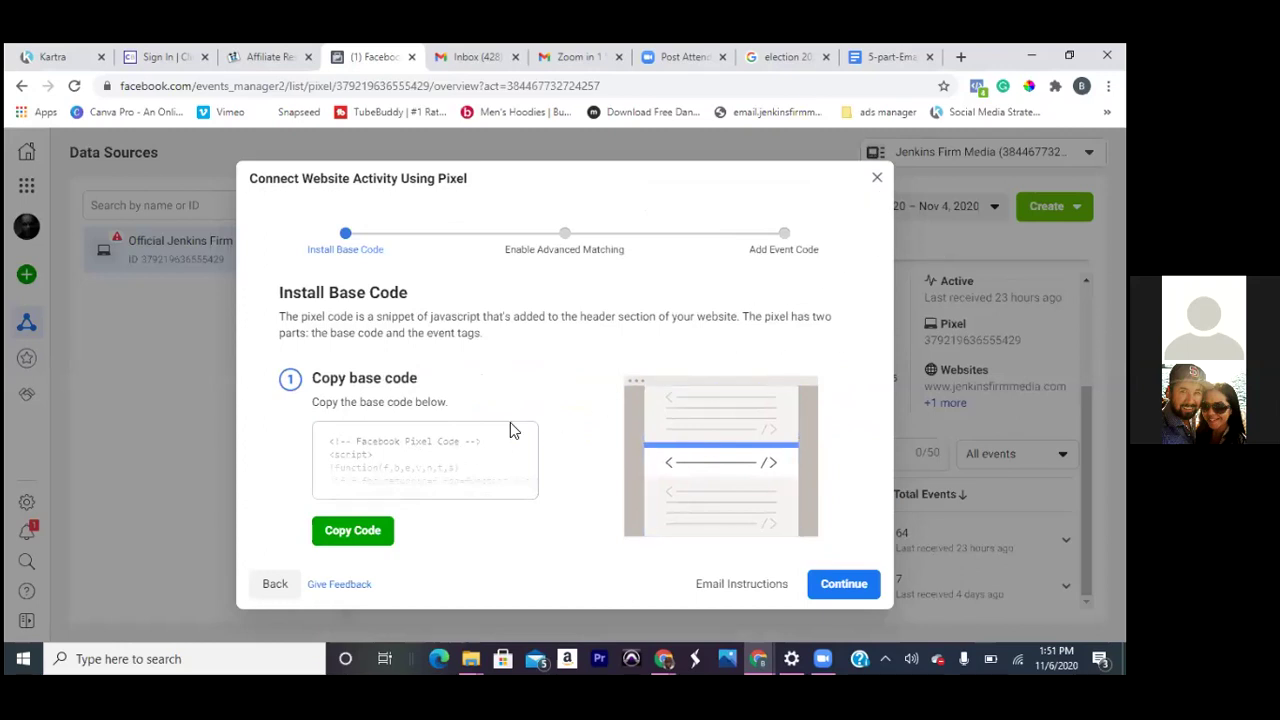
{"action": "left_click", "coordinate": [336, 541]}
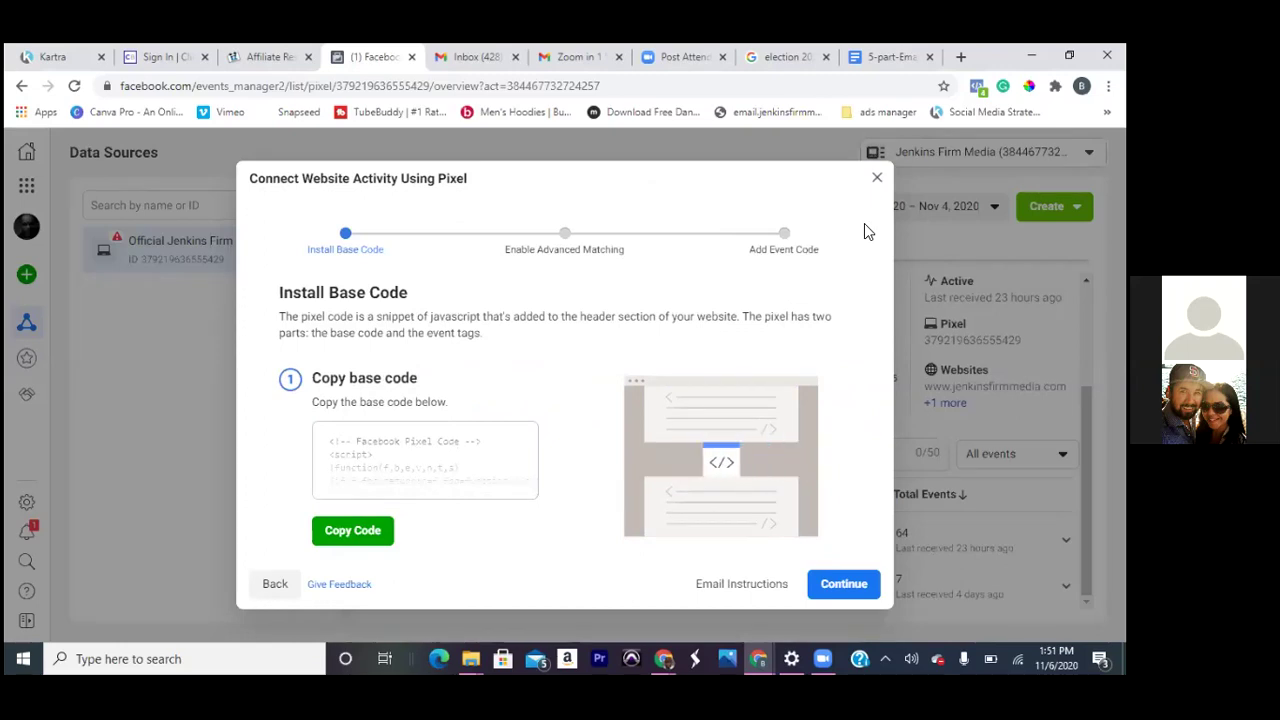
Turn on Automatic Advanced Matching for the pixel, continue to the Add Event Code stage and close the setup
{"action": "left_click", "coordinate": [840, 586]}
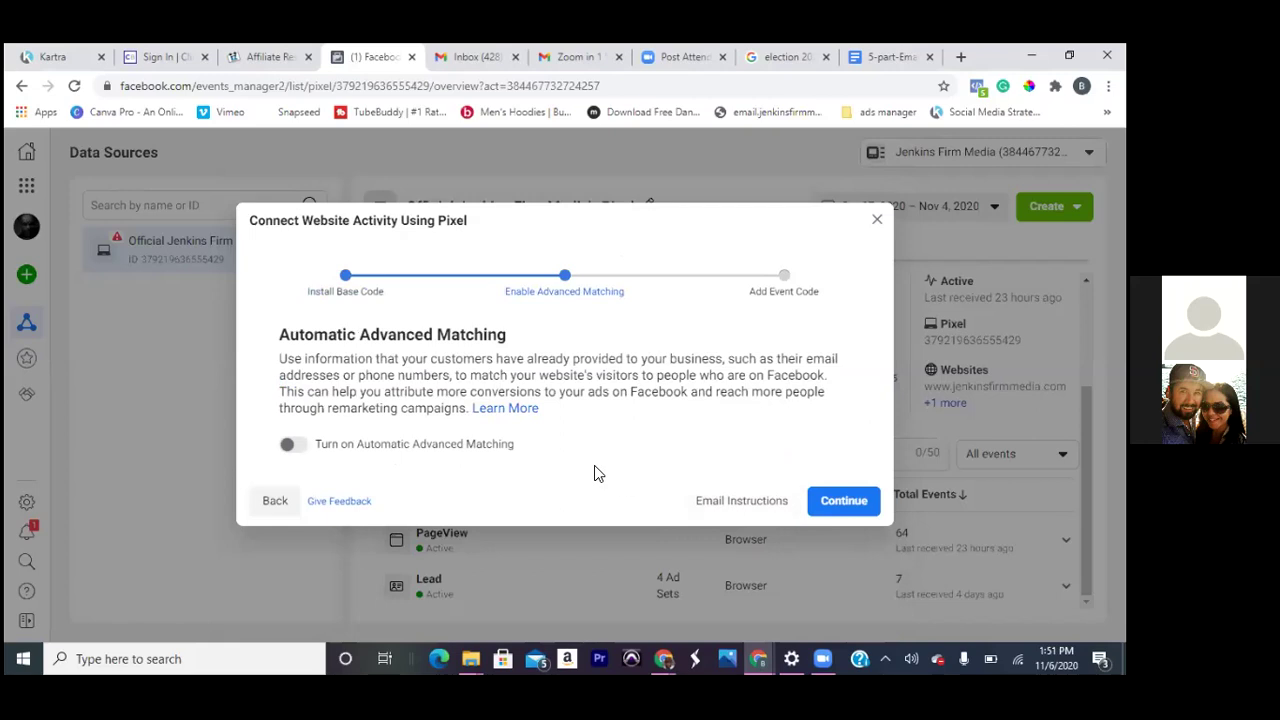
{"action": "left_click", "coordinate": [287, 445]}
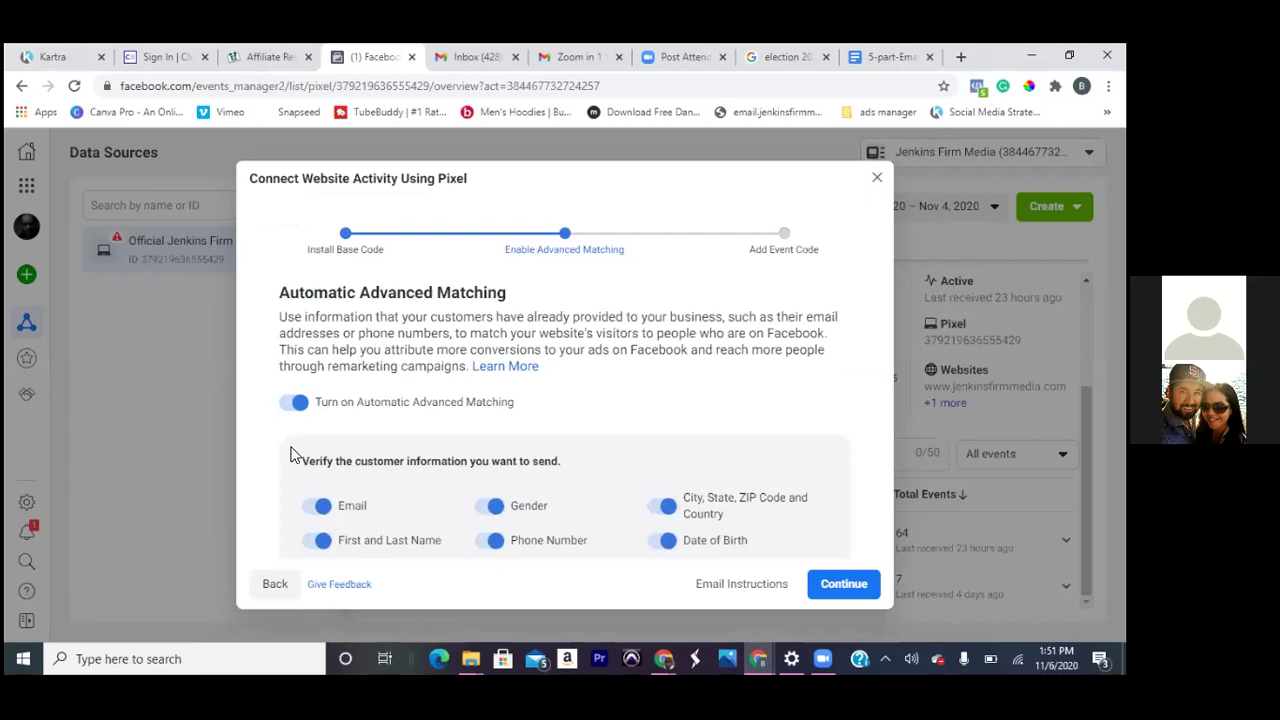
{"action": "left_click", "coordinate": [840, 586]}
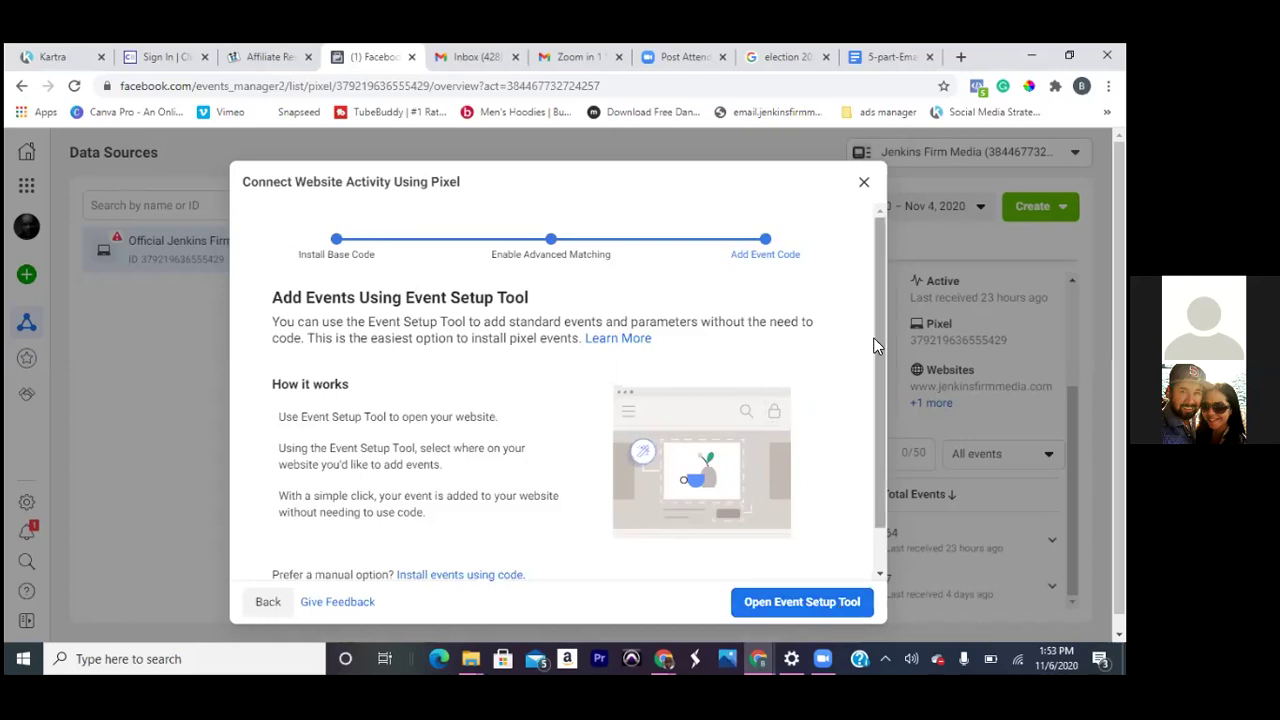
{"action": "left_click", "coordinate": [866, 184]}
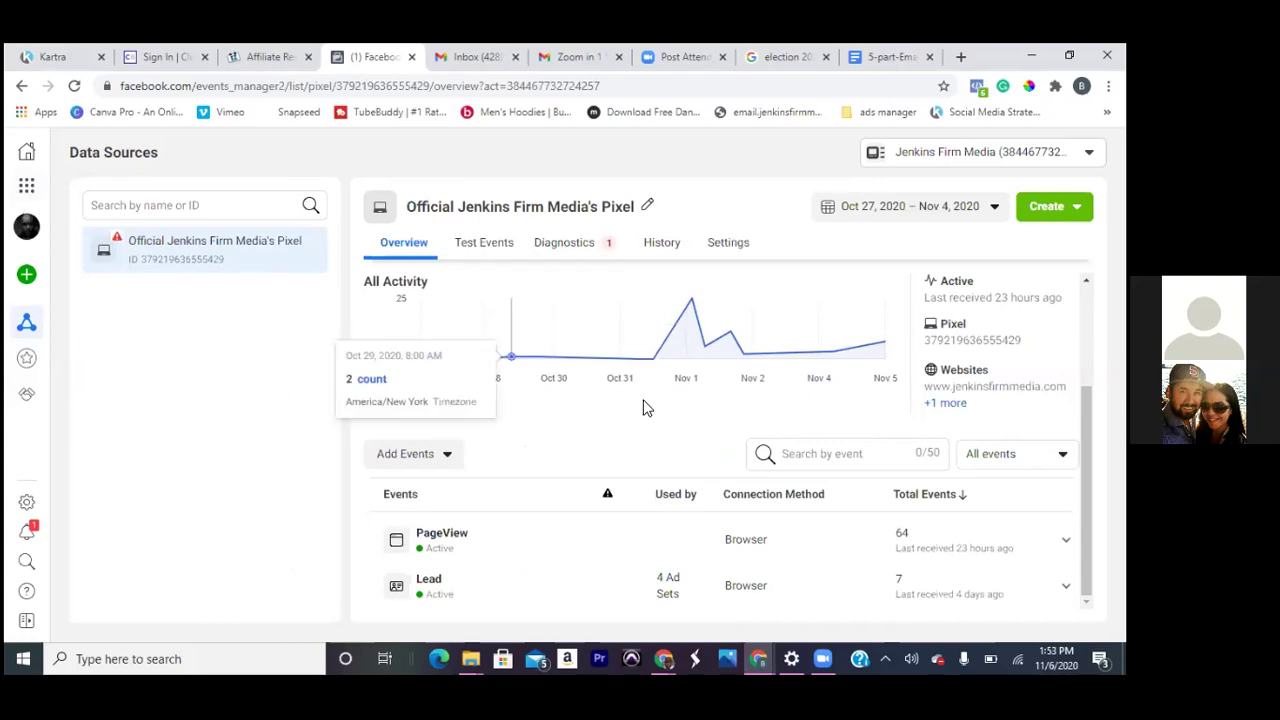
Check the pixel's diagnostics, ignore the New Domain Sending Data issue and reload the page
{"action": "left_click", "coordinate": [577, 246]}
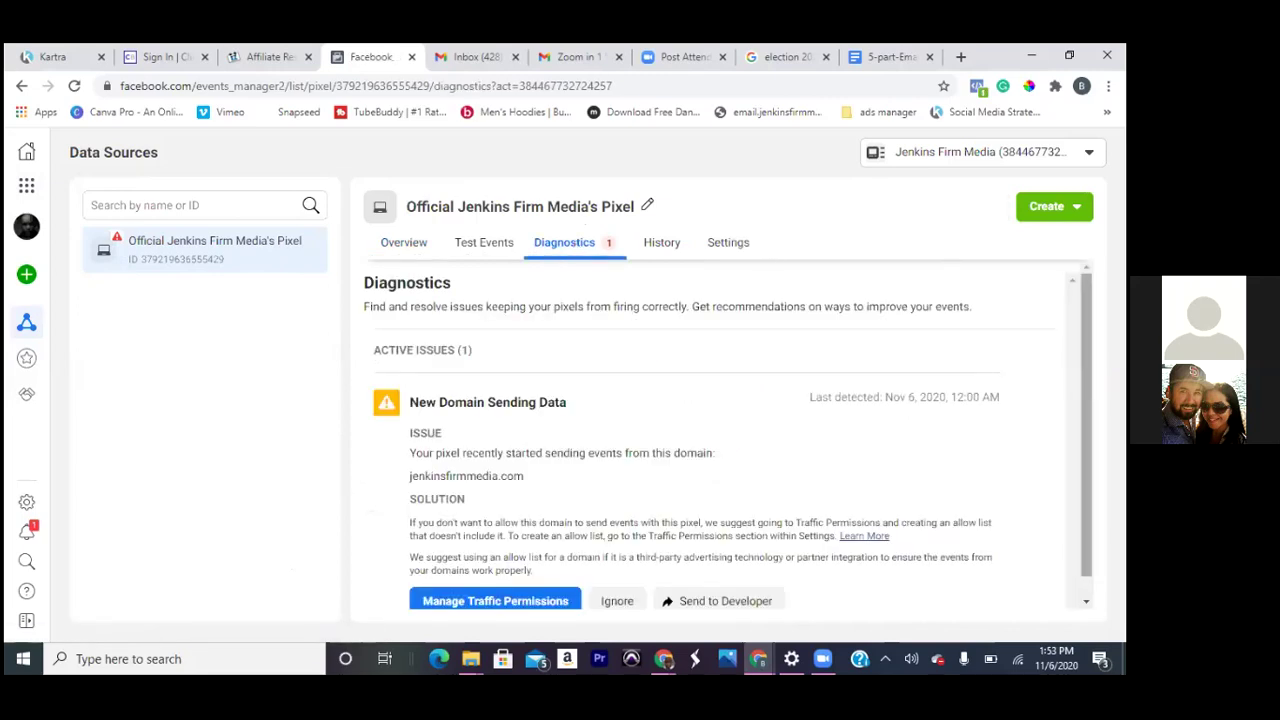
{"action": "scroll", "coordinate": [728, 435], "scroll_direction": "down", "scroll_amount": 1}
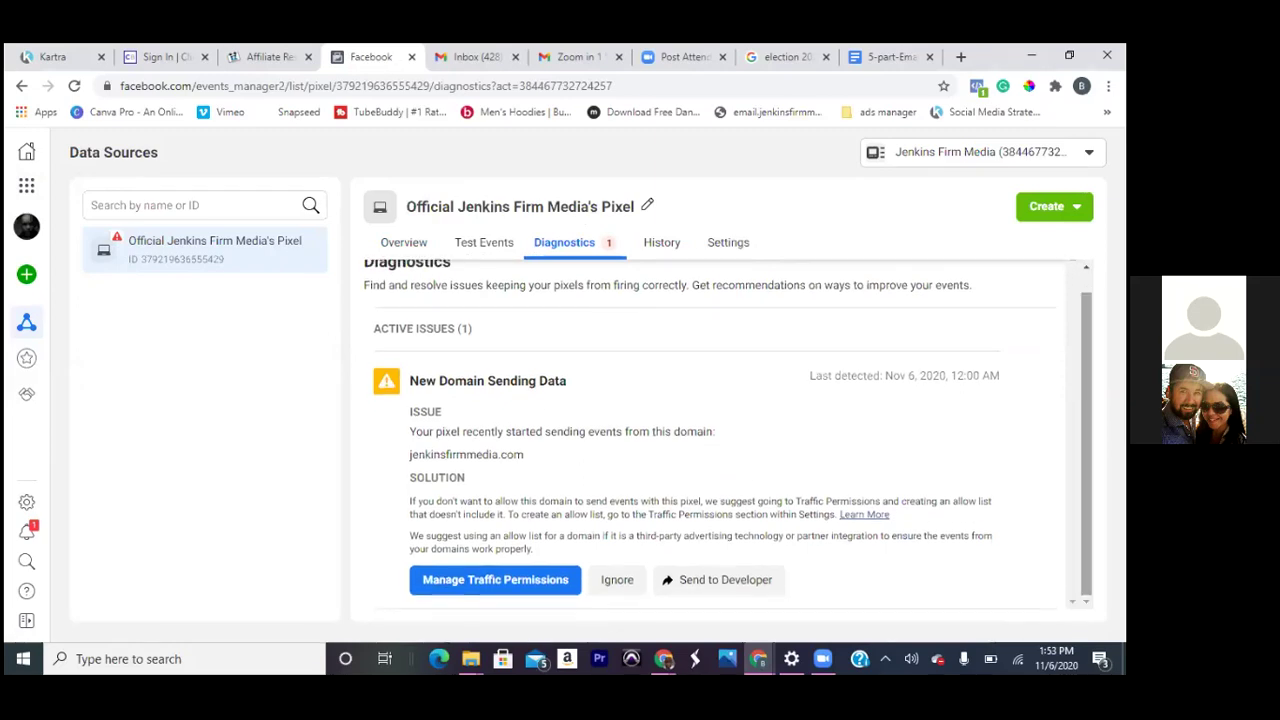
{"action": "left_click", "coordinate": [624, 578]}
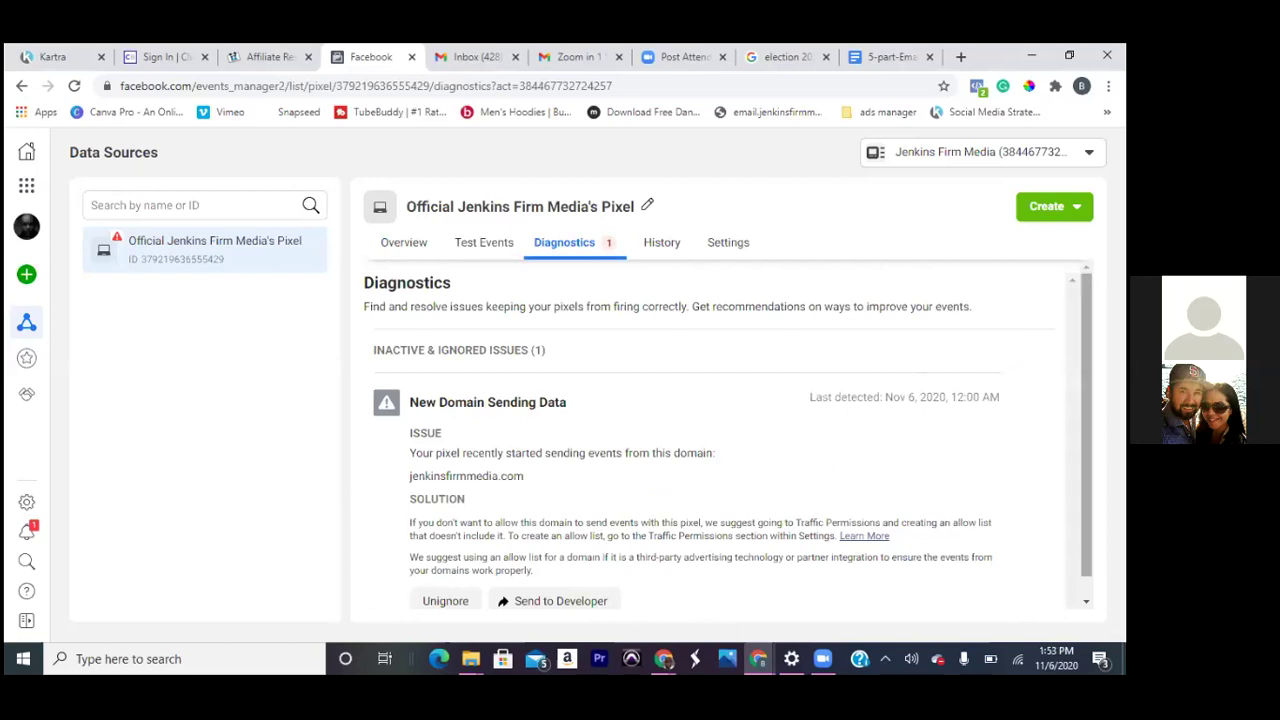
{"action": "scroll", "coordinate": [728, 433], "scroll_direction": "down", "scroll_amount": 1}
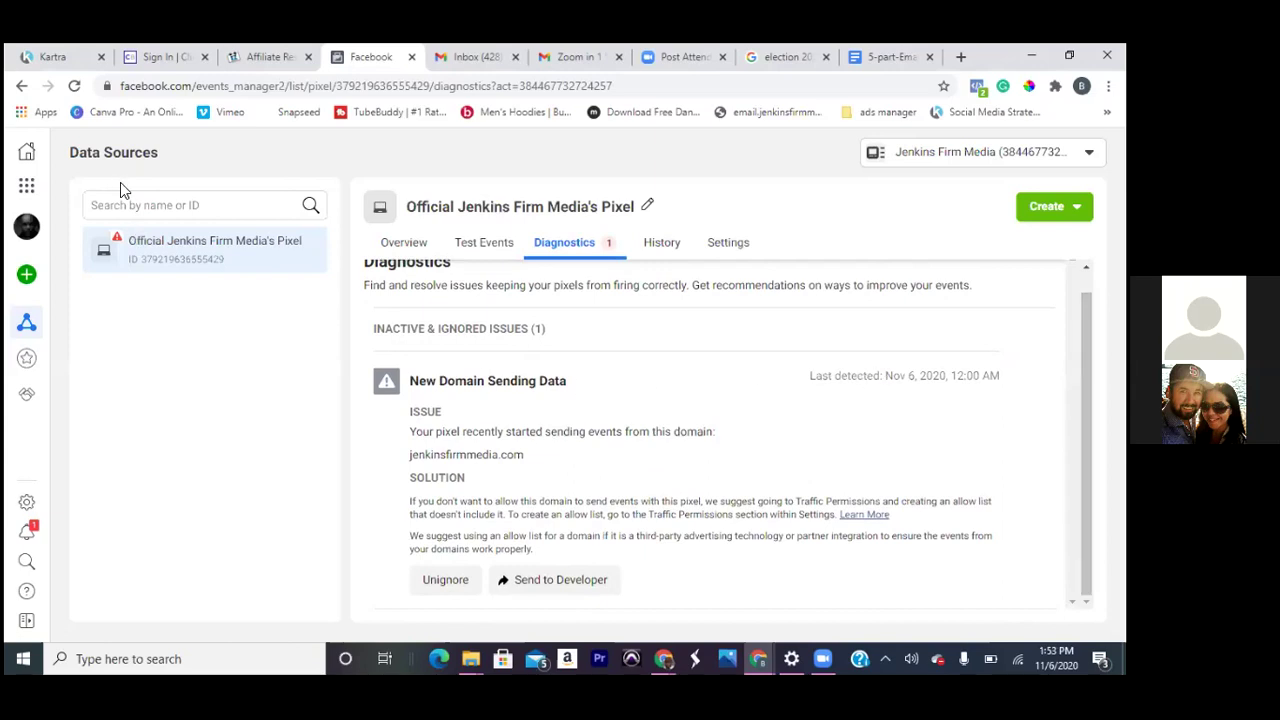
{"action": "left_click", "coordinate": [74, 87]}
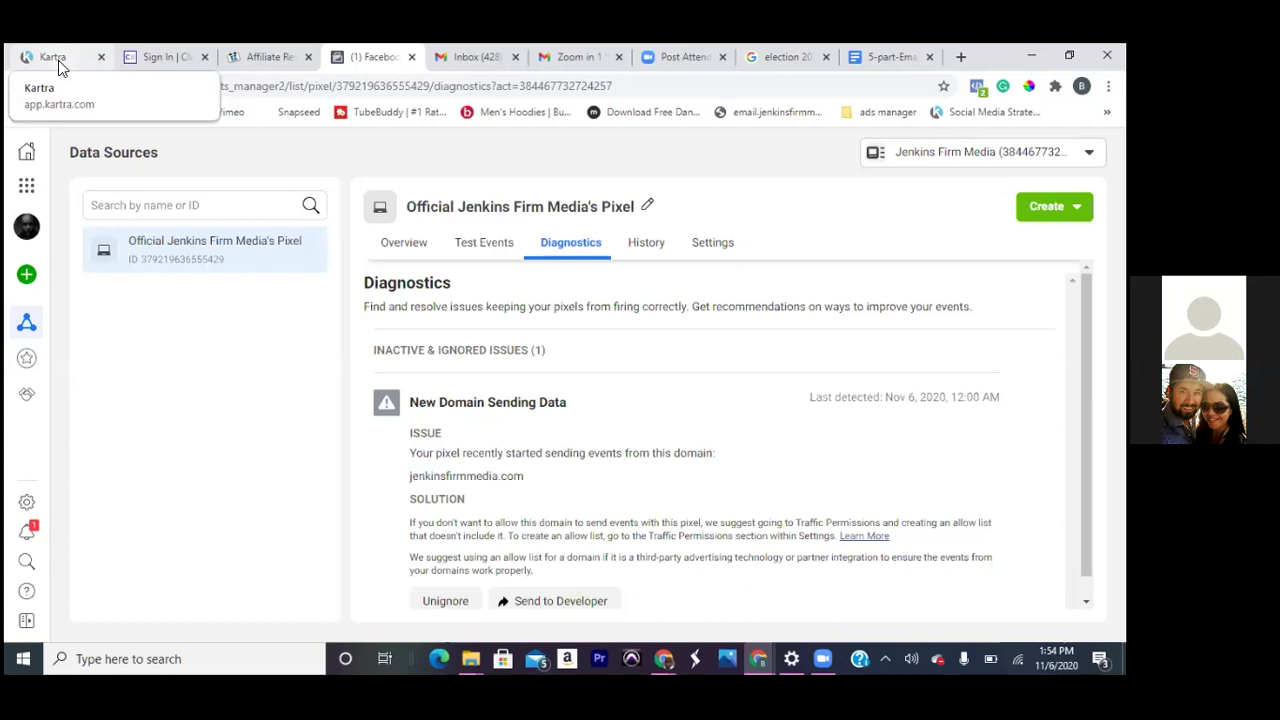
Switch to Kartra to look over the email sequence's starting rules and steps, and return to the pixel diagnostics in Events Manager
{"action": "left_click", "coordinate": [58, 60]}
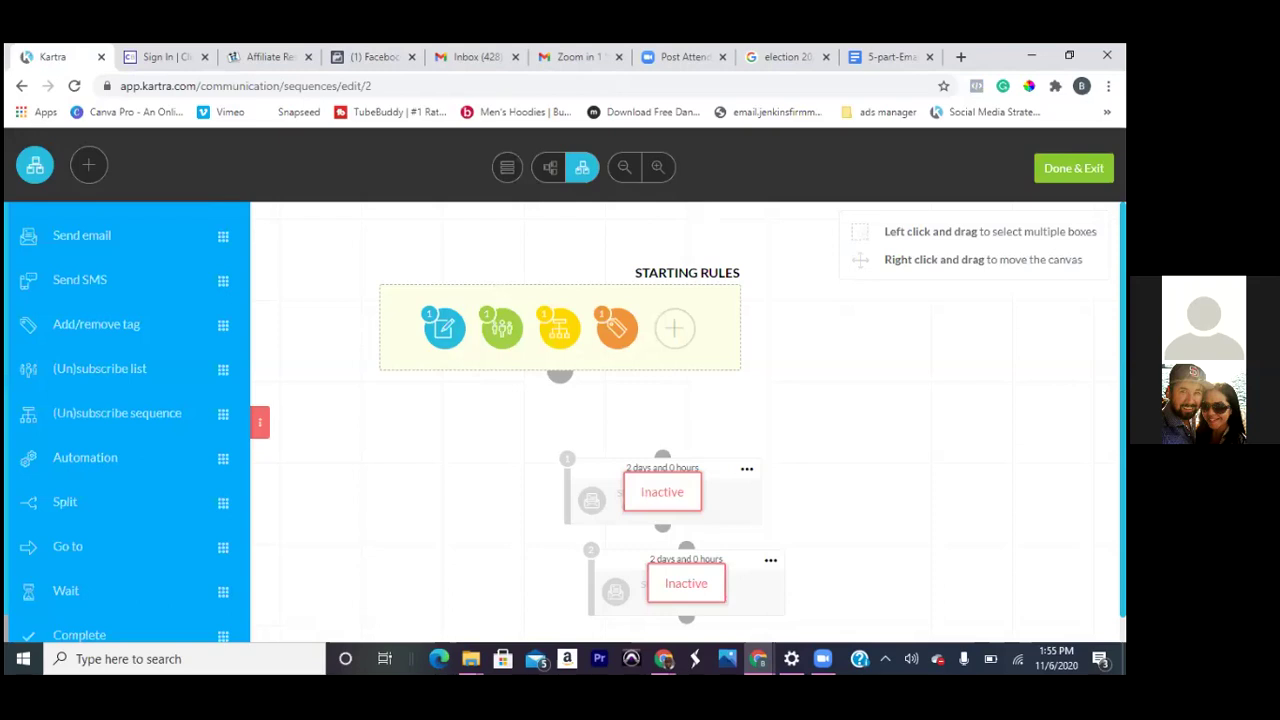
{"action": "scroll", "coordinate": [688, 420], "scroll_direction": "down", "scroll_amount": 1}
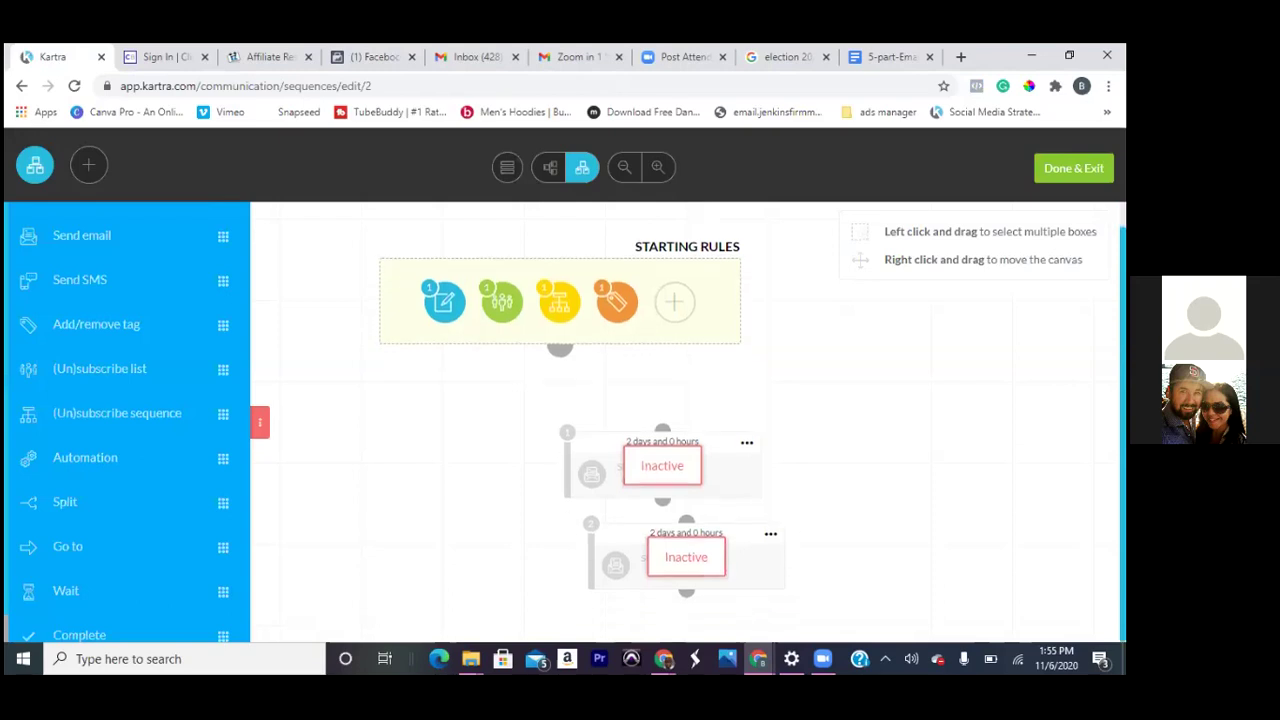
{"action": "left_click", "coordinate": [373, 58]}
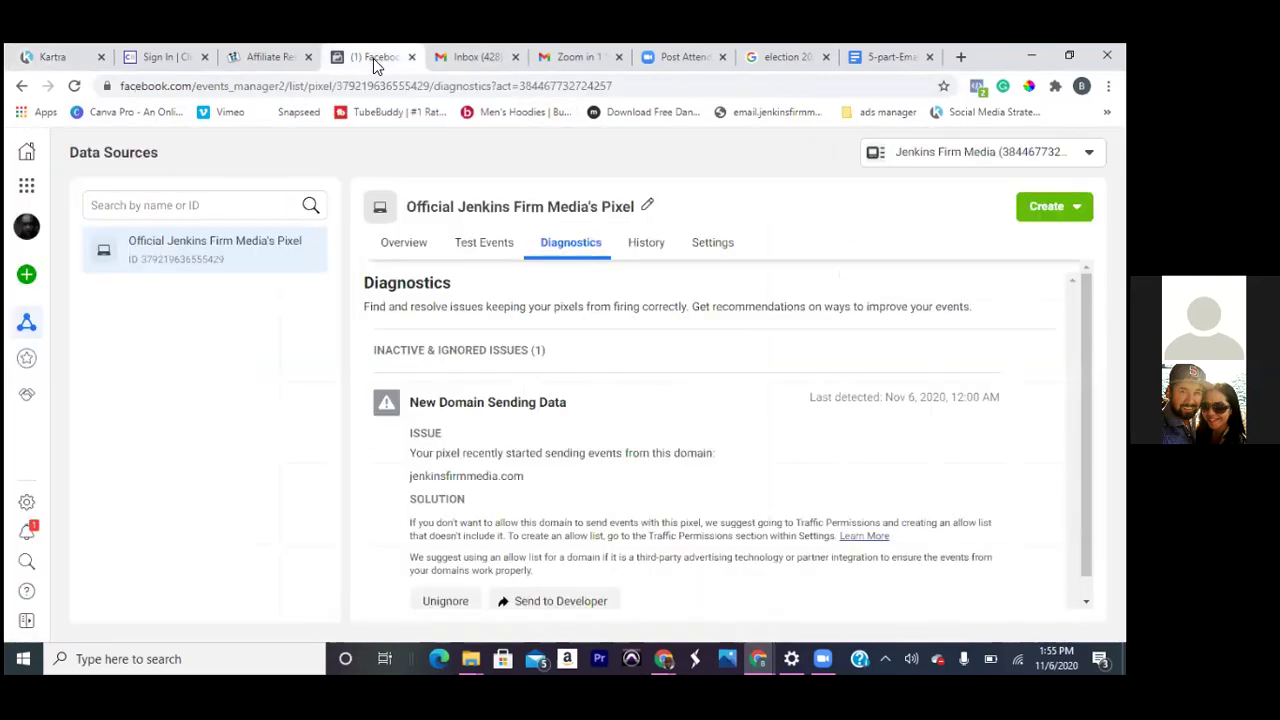